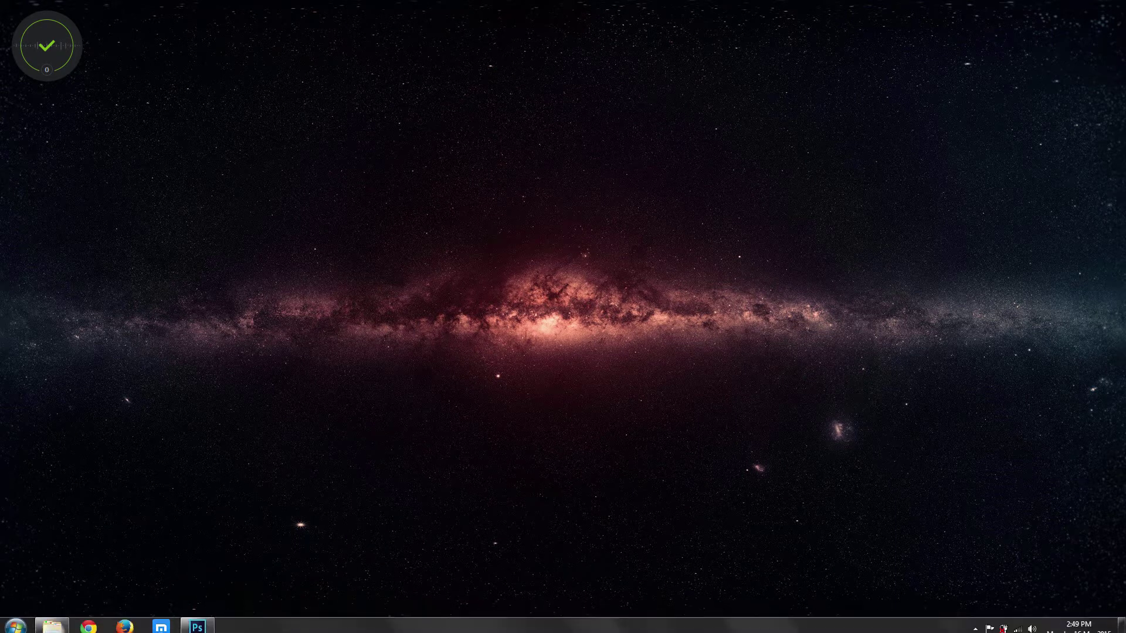
Step: Open Faestock_IMG_9373.JPG in Photoshop by dragging it from the tutorial image folder
left_click(52, 624)
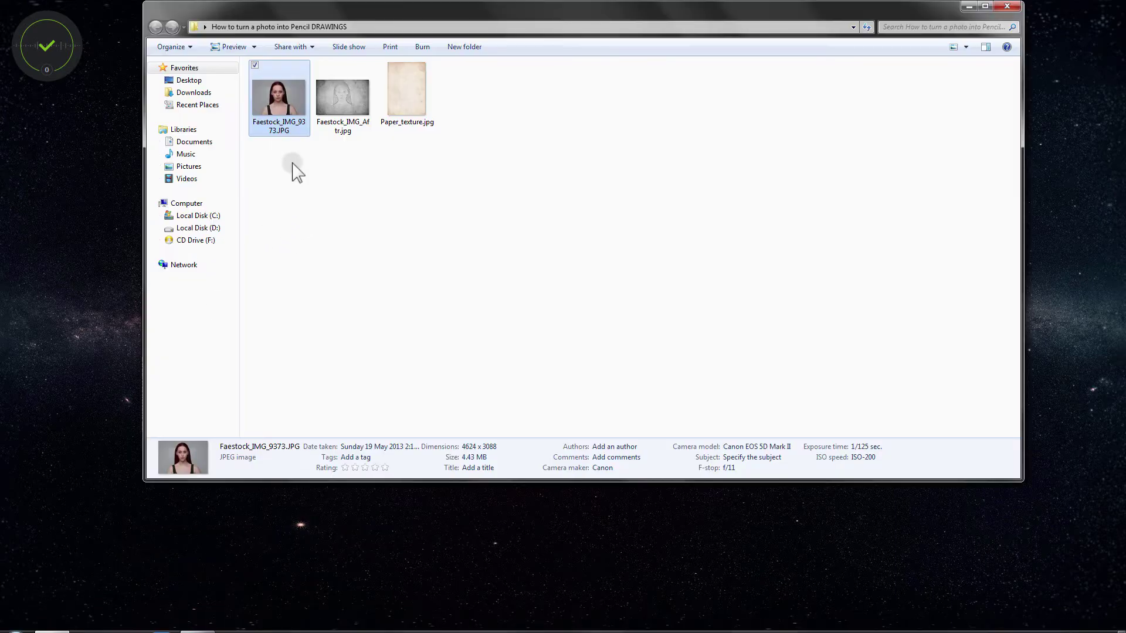
double_click(275, 98)
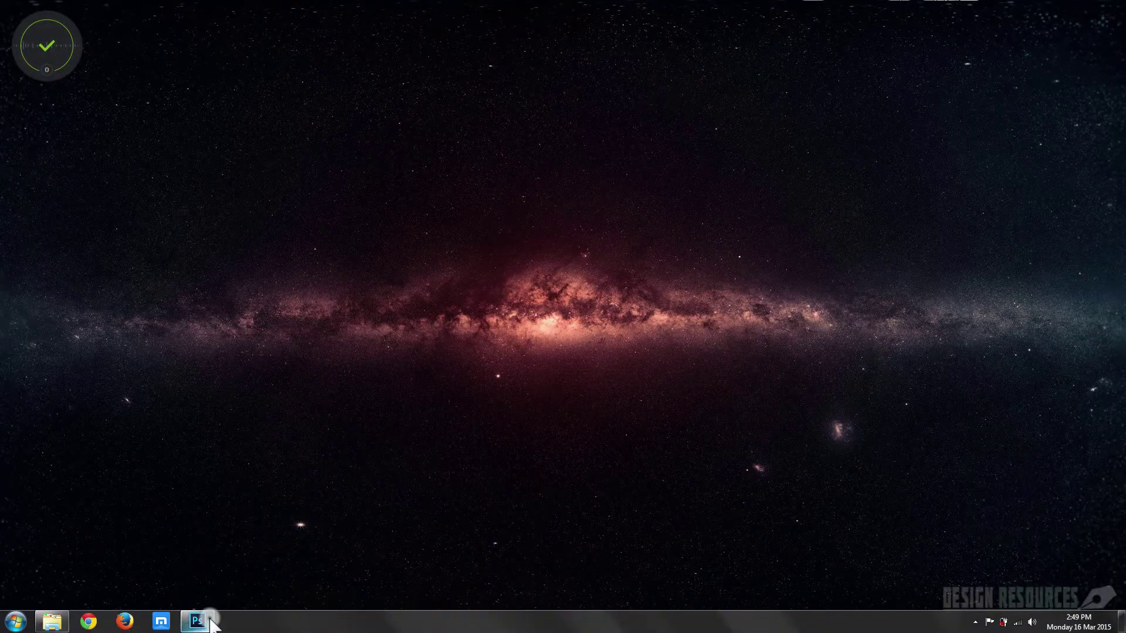
left_click(210, 620)
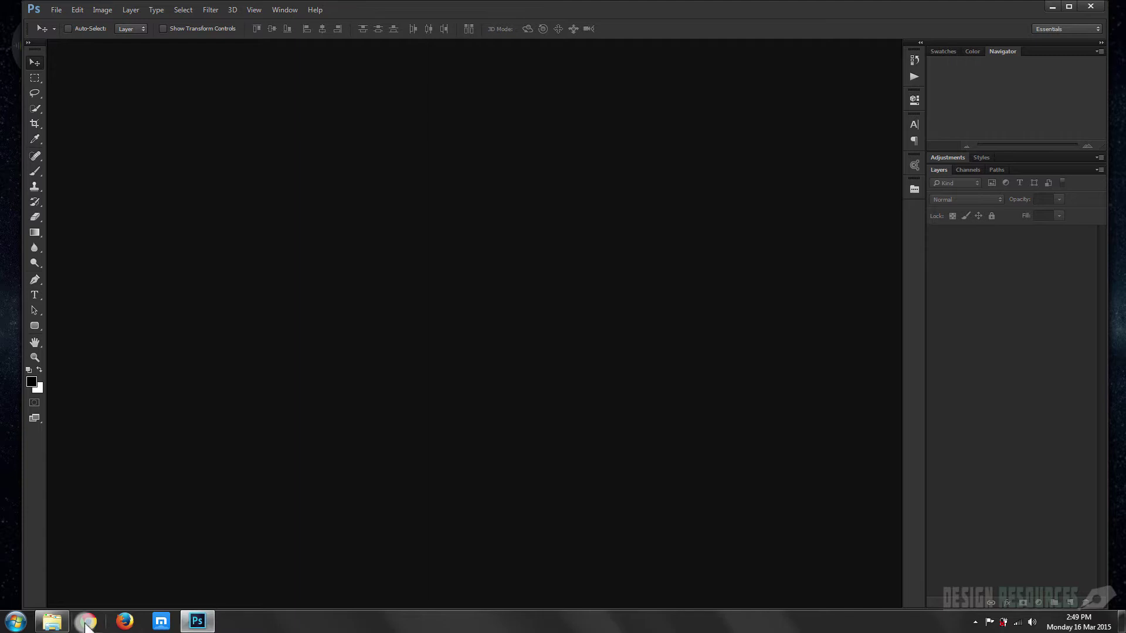
left_click(52, 621)
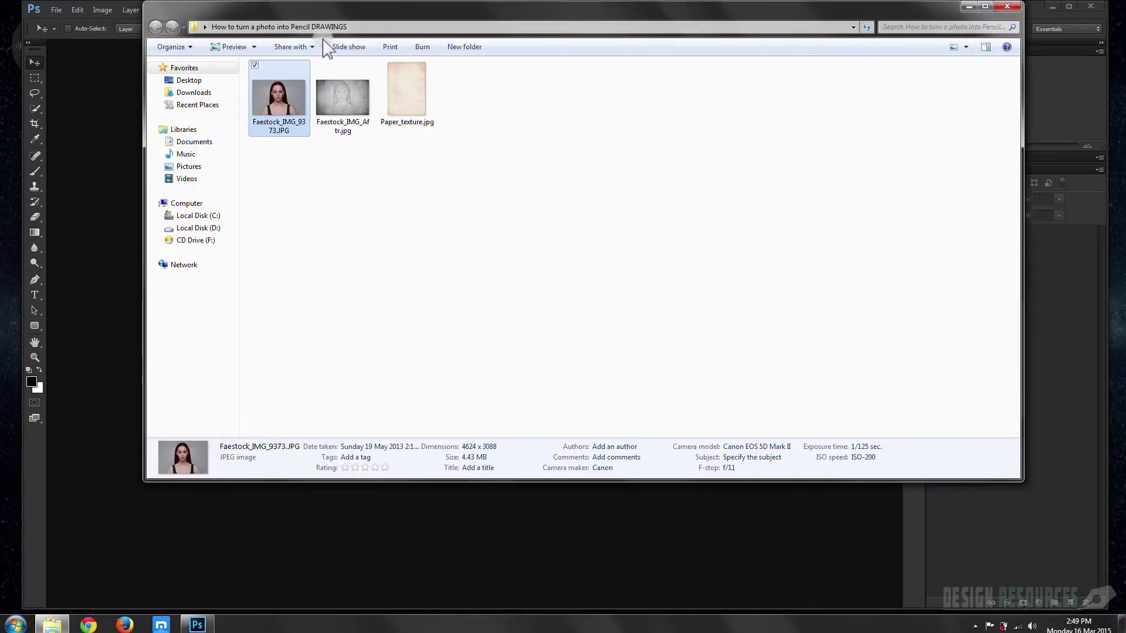
left_click_drag(269, 96, 106, 201)
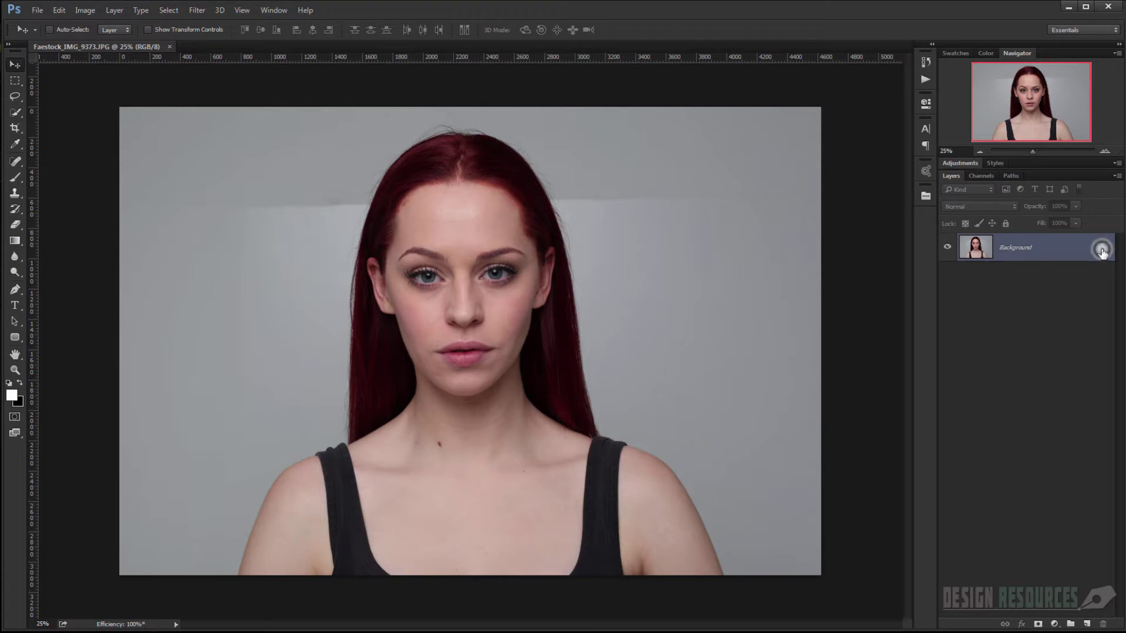
Step: Convert the Background into an editable Layer 0 and duplicate it as Layer 0 copy with Ctrl+J
double_click(1102, 251)
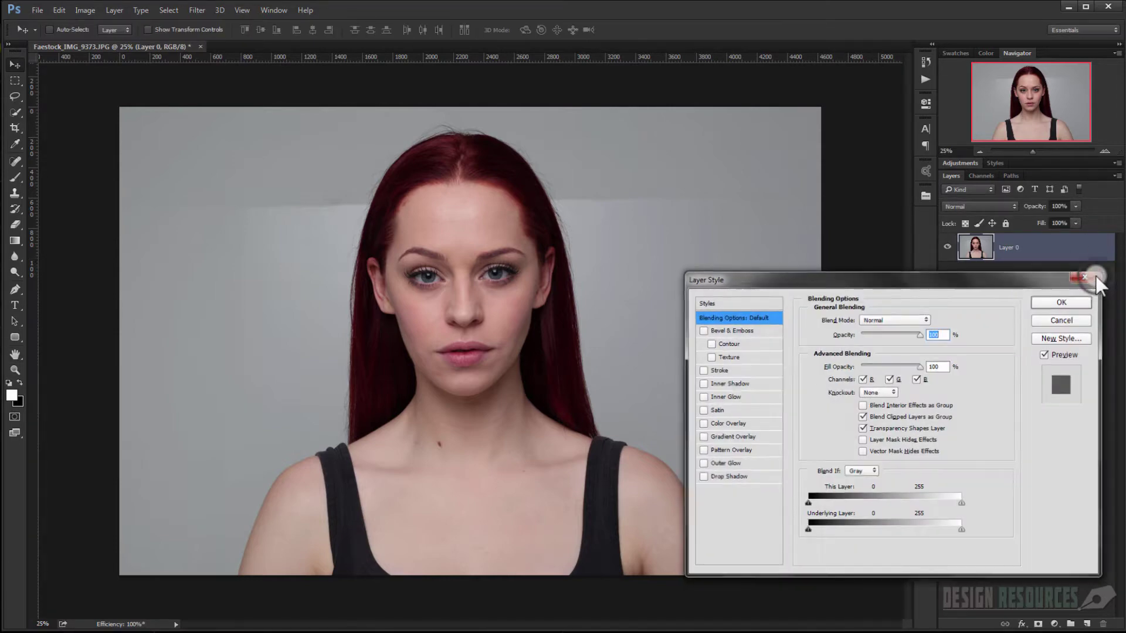
left_click(1094, 276)
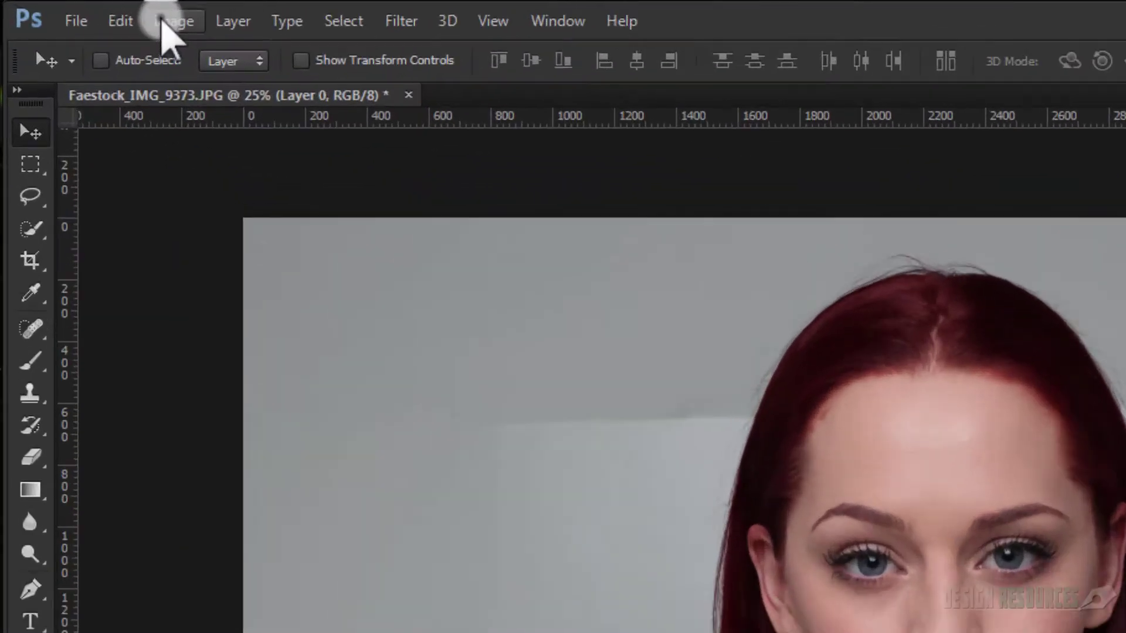
left_click(83, 10)
mouse_move(258, 100)
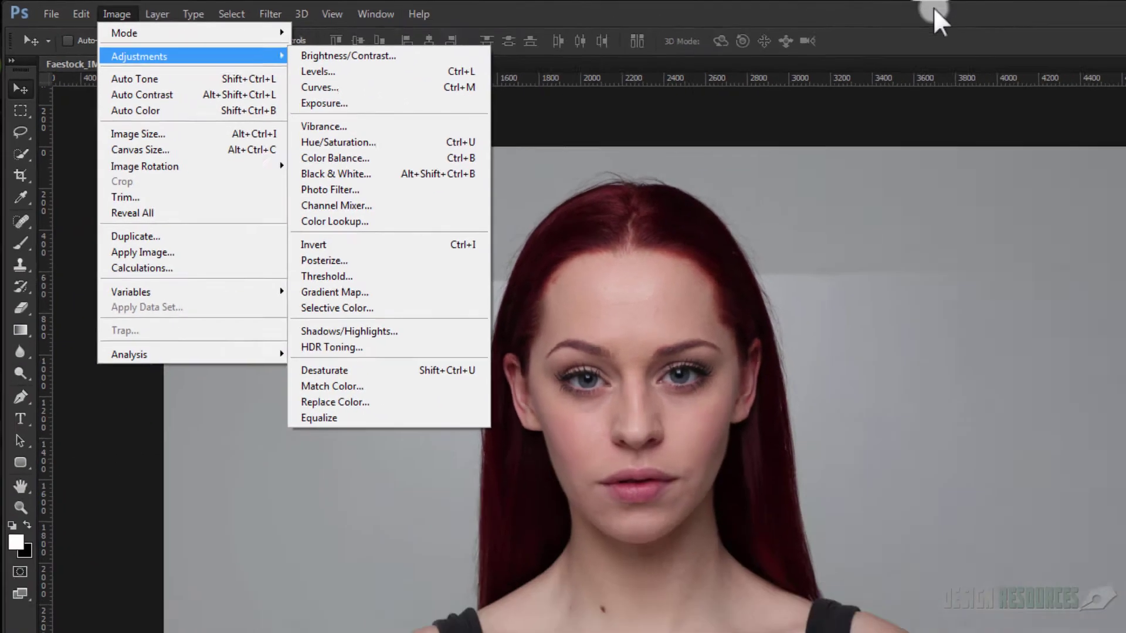
left_click(730, 35)
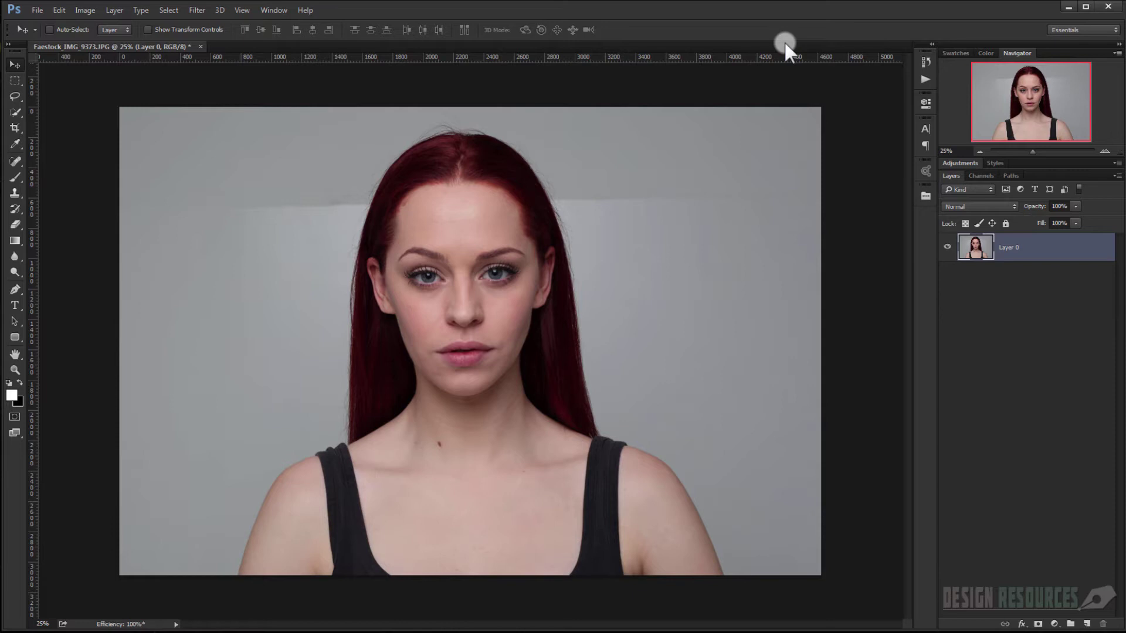
key("ctrl+j")
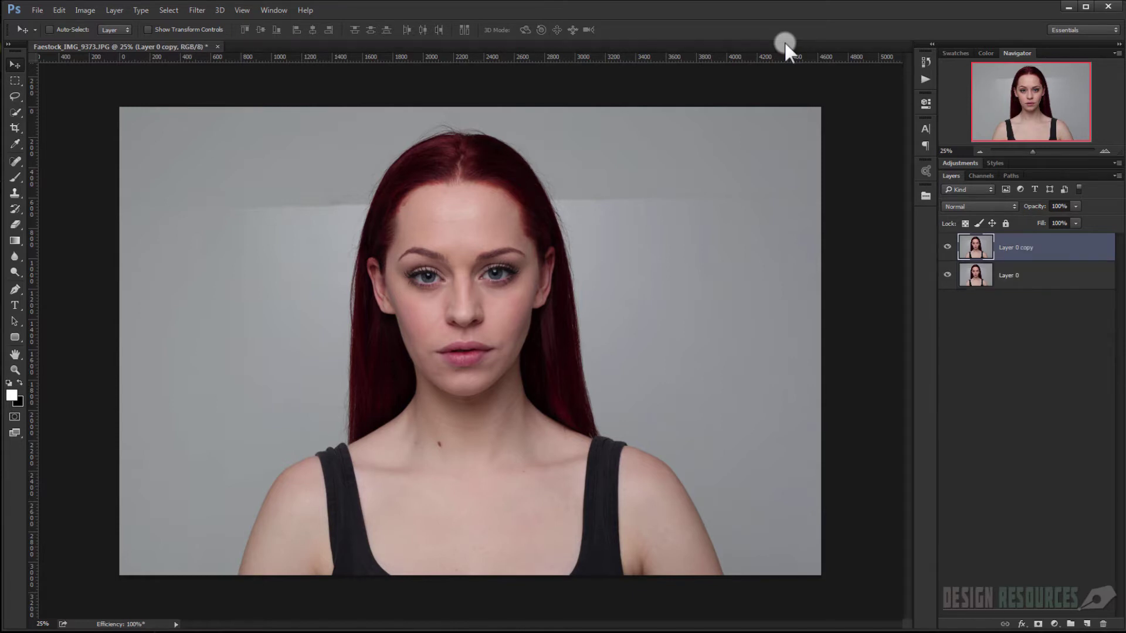
Step: Add a Hue/Saturation 1 layer at Saturation -100, then toggle its visibility to compare
left_click(1055, 625)
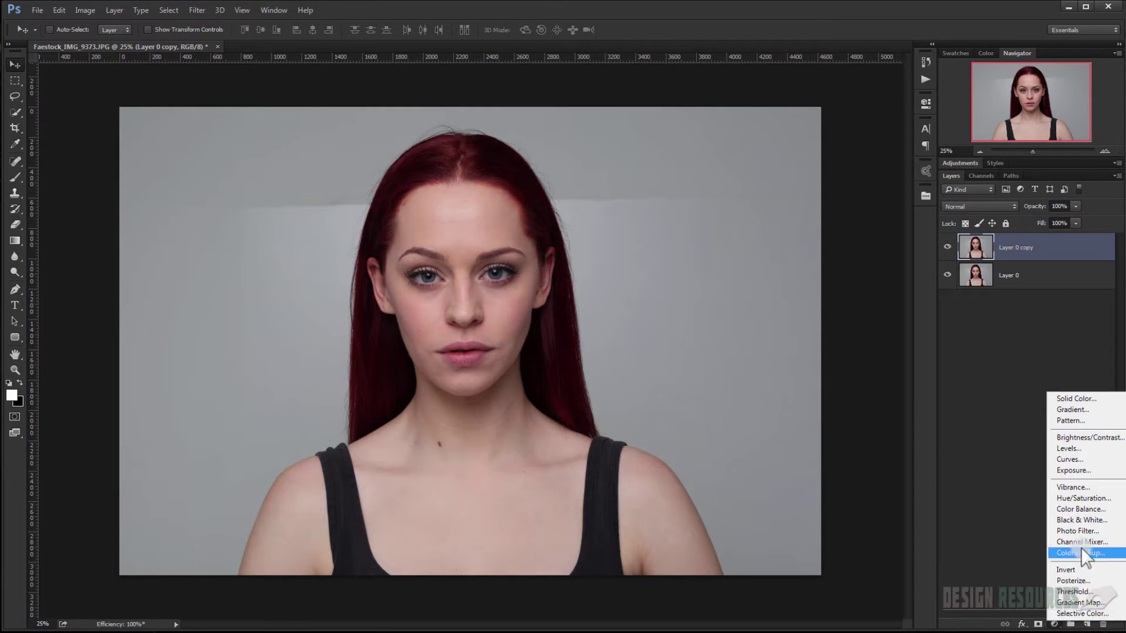
left_click(1086, 498)
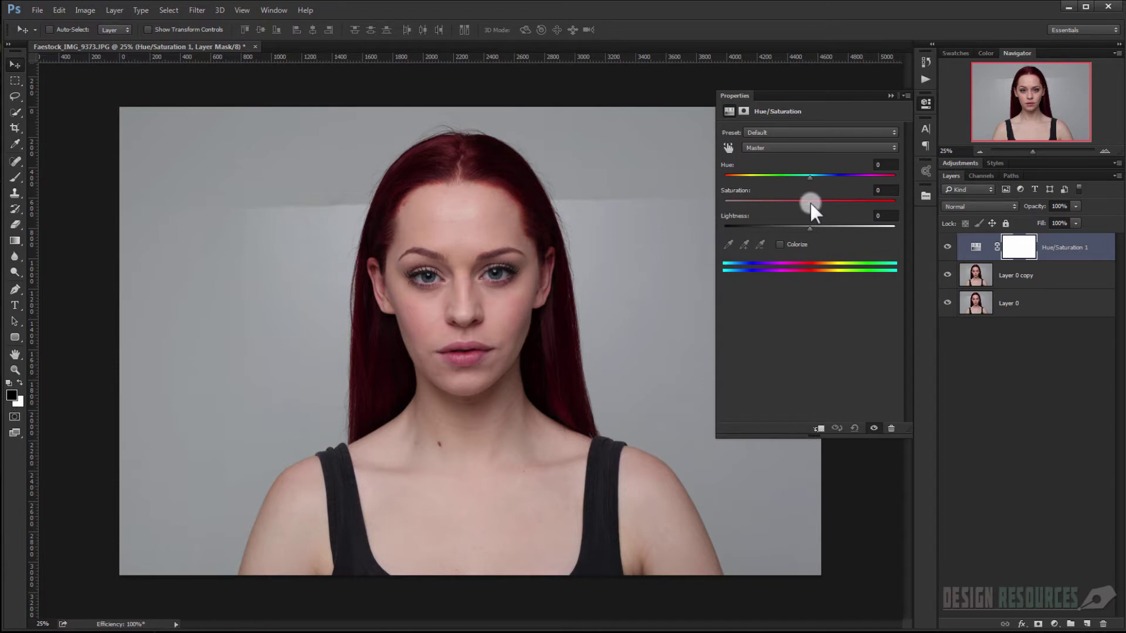
left_click_drag(810, 202, 735, 200)
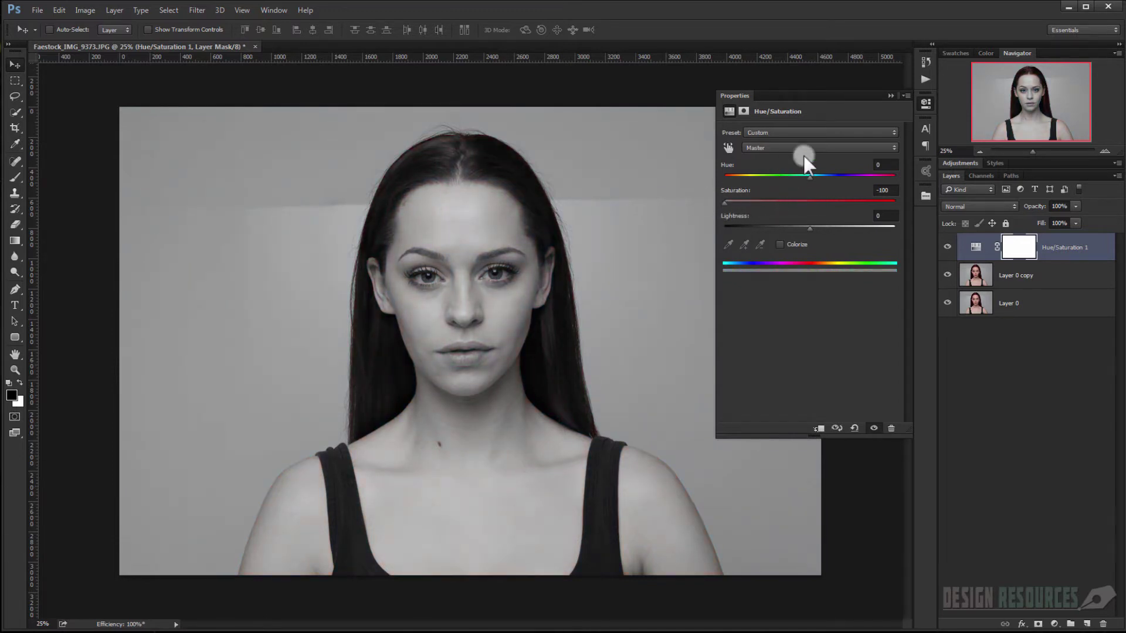
left_click(892, 95)
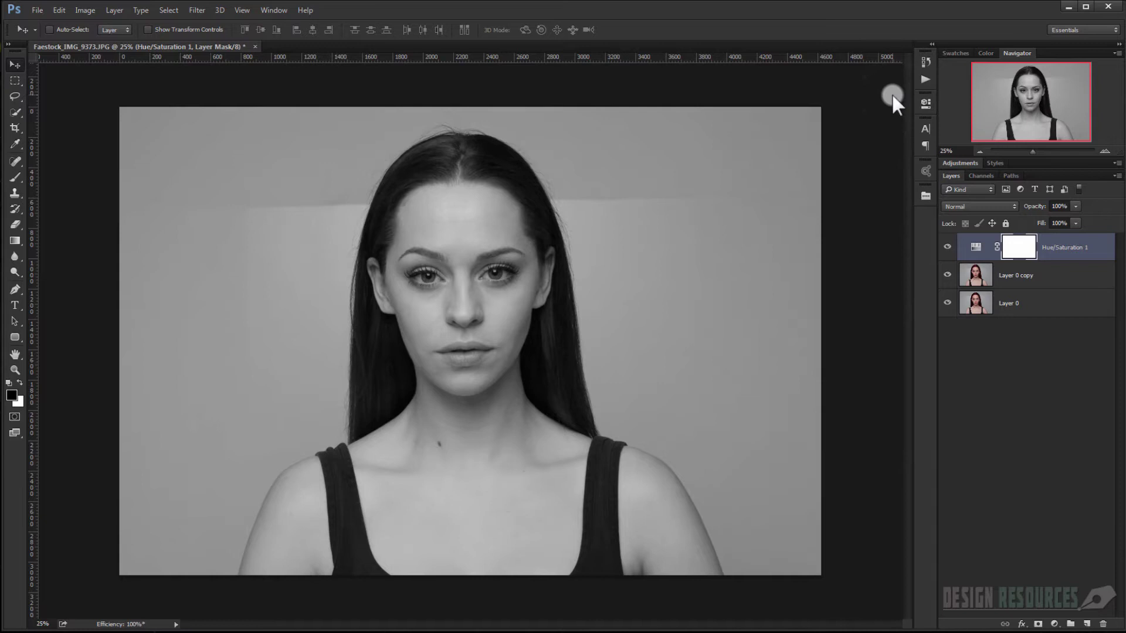
left_click(954, 245)
left_click(948, 246)
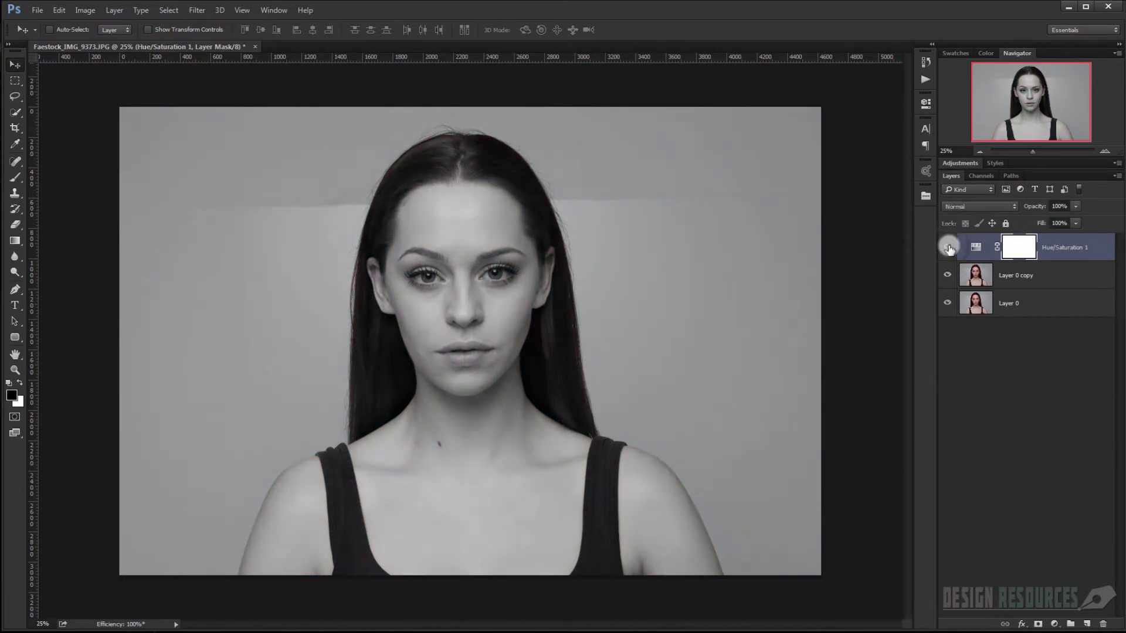
Step: Set Layer 0 copy's blend mode to Color Dodge
left_click(1061, 280)
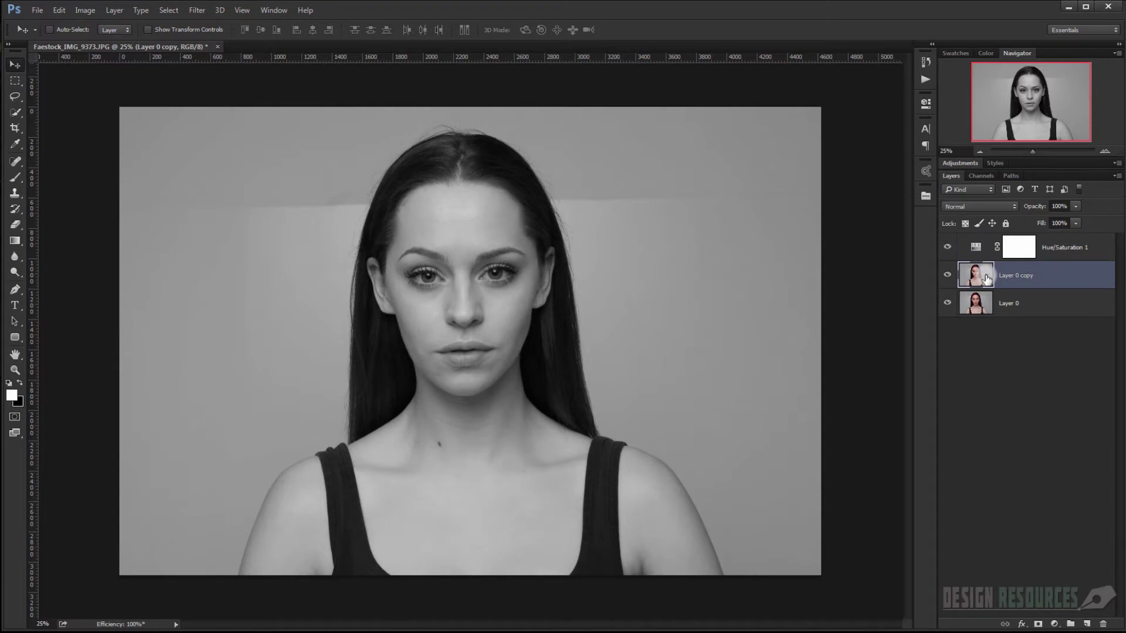
left_click(963, 206)
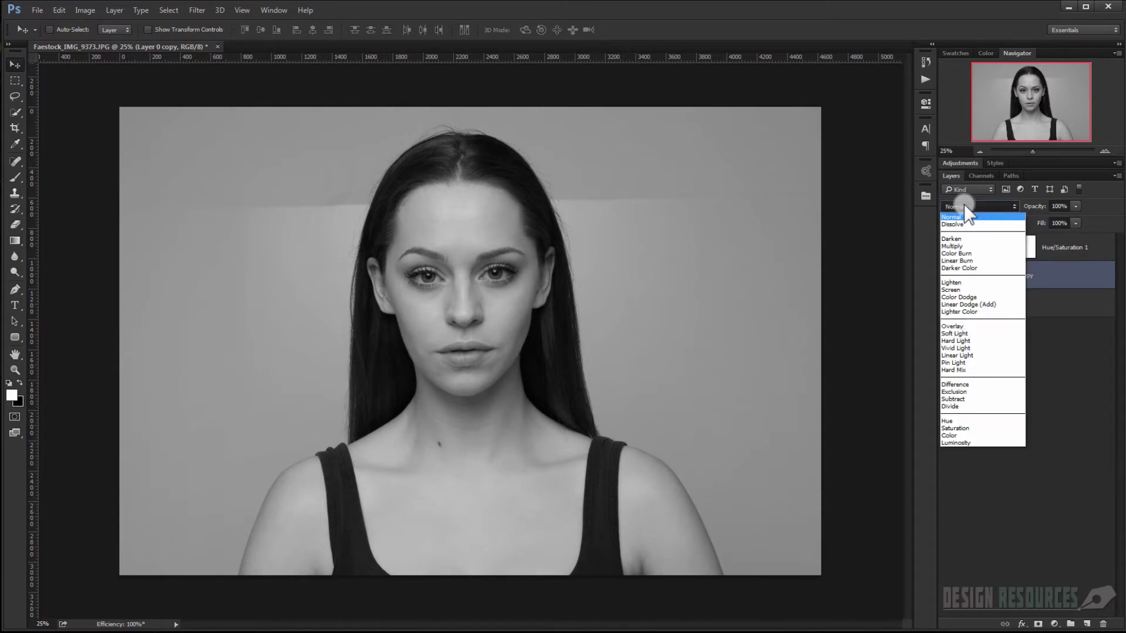
left_click(985, 298)
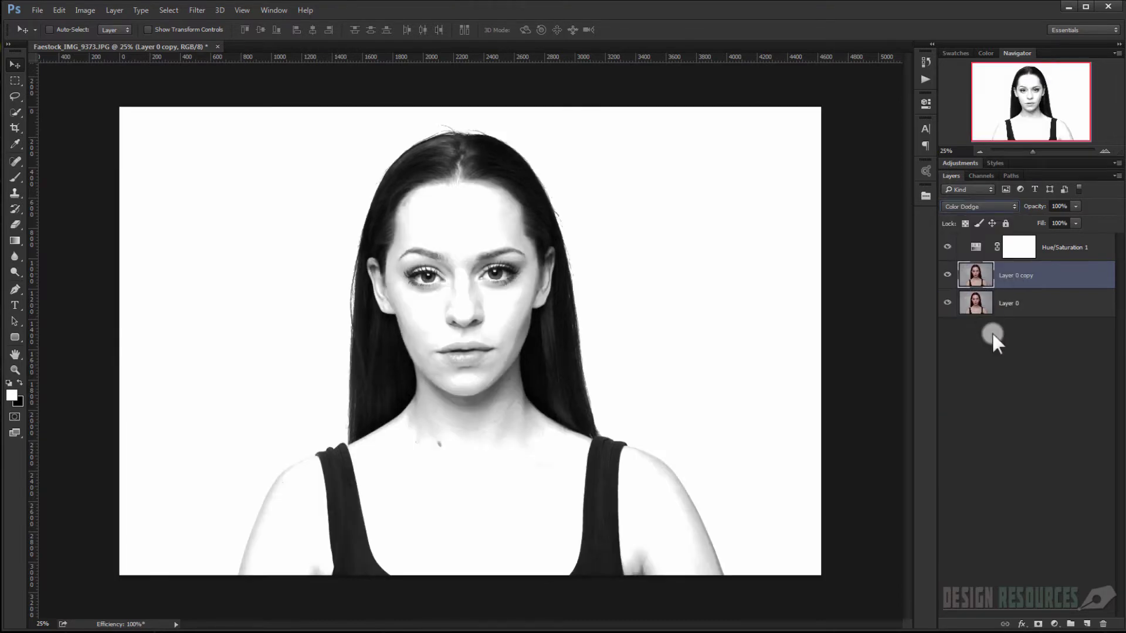
left_click(1038, 357)
left_click(1023, 271)
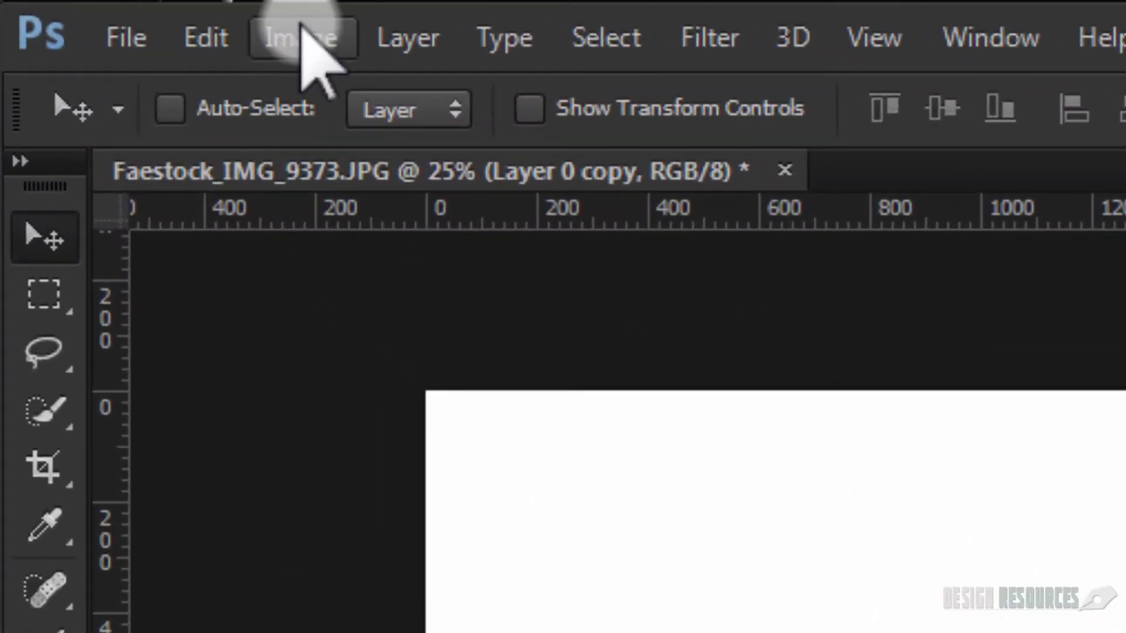
Step: Invert Layer 0 copy with Image > Adjustments > Invert
left_click(243, 30)
mouse_move(458, 121)
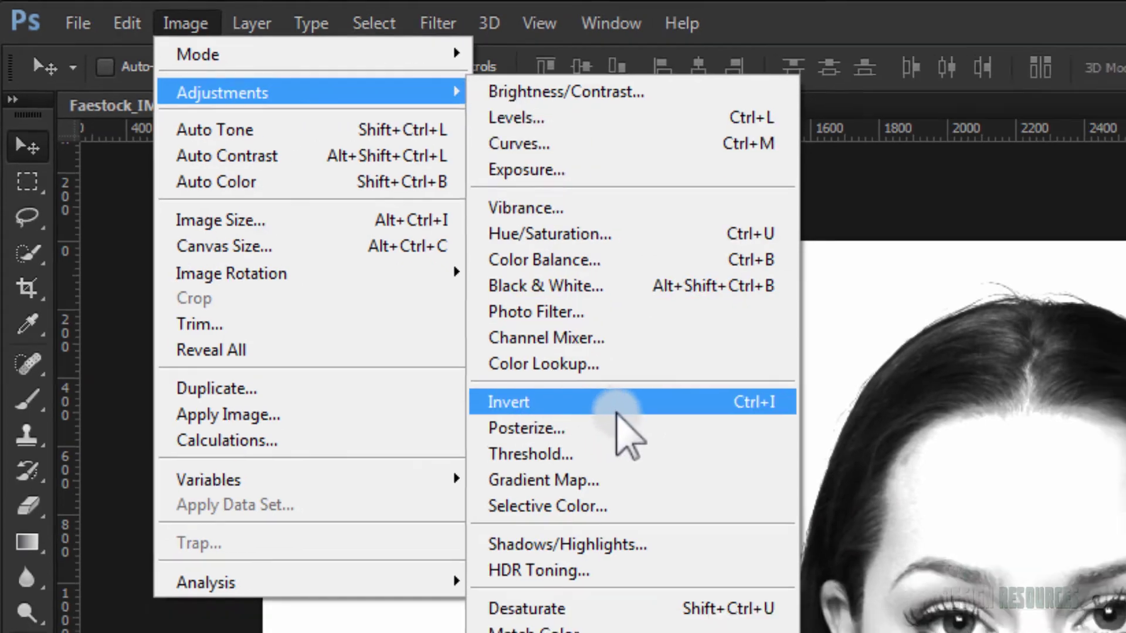
left_click(637, 417)
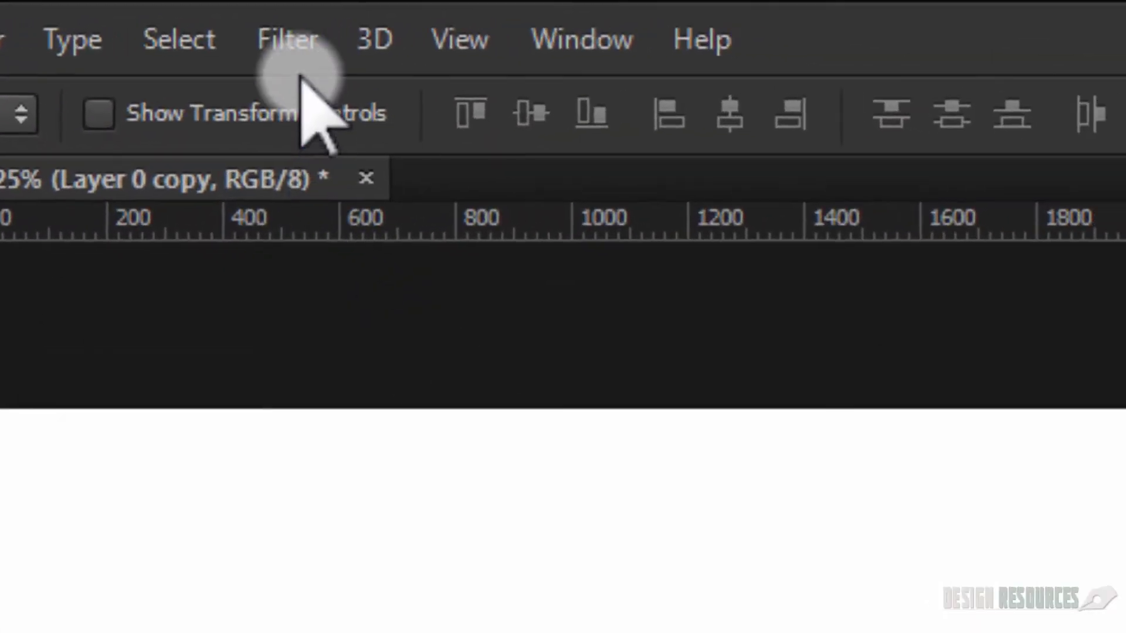
Step: Preview a Gaussian Blur with a 10.0-pixel radius on Layer 0 copy
left_click(315, 41)
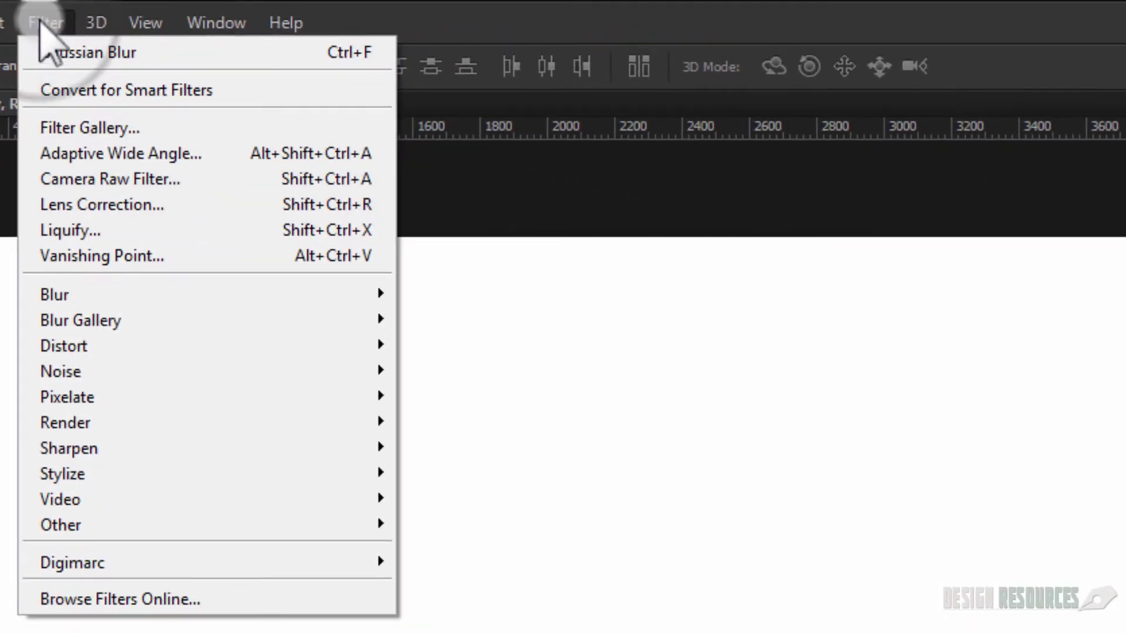
mouse_move(149, 303)
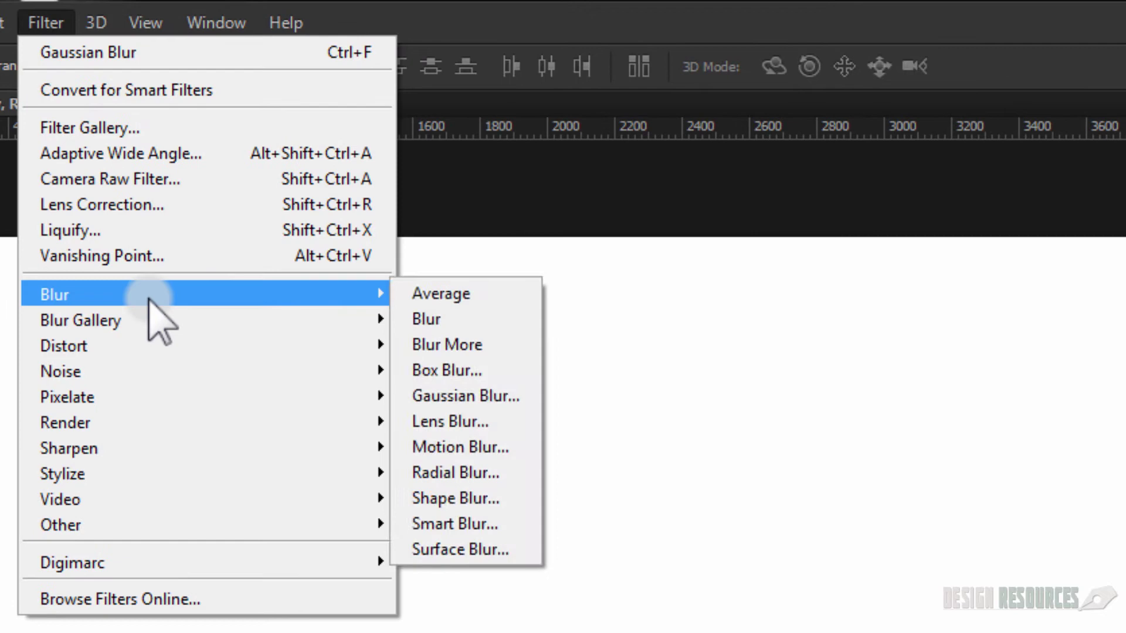
left_click(437, 398)
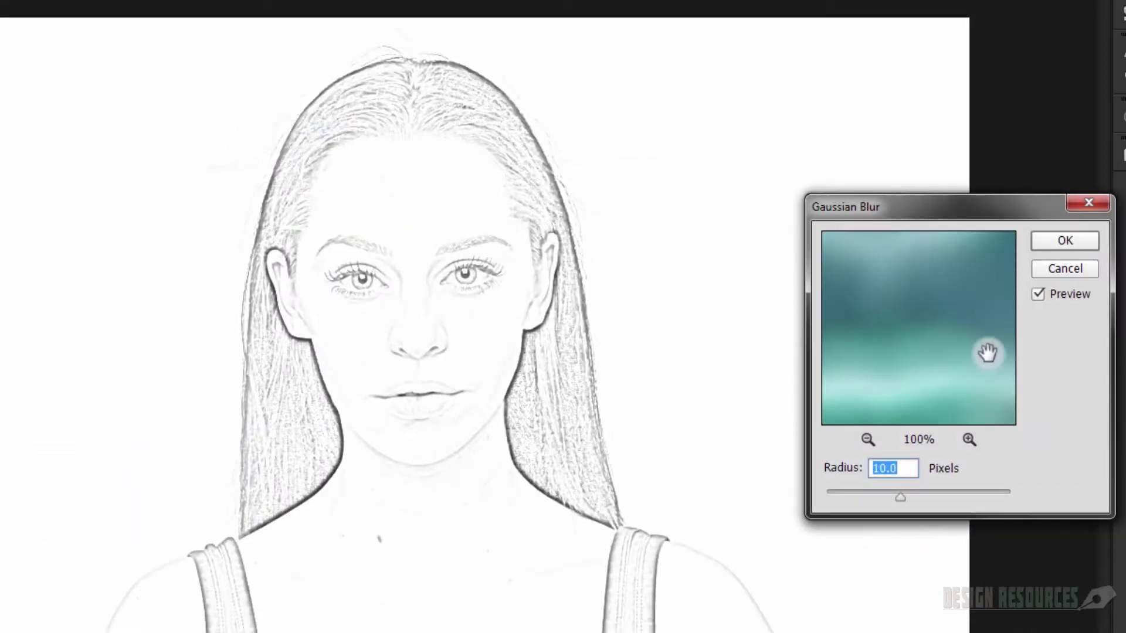
left_click_drag(939, 208, 820, 97)
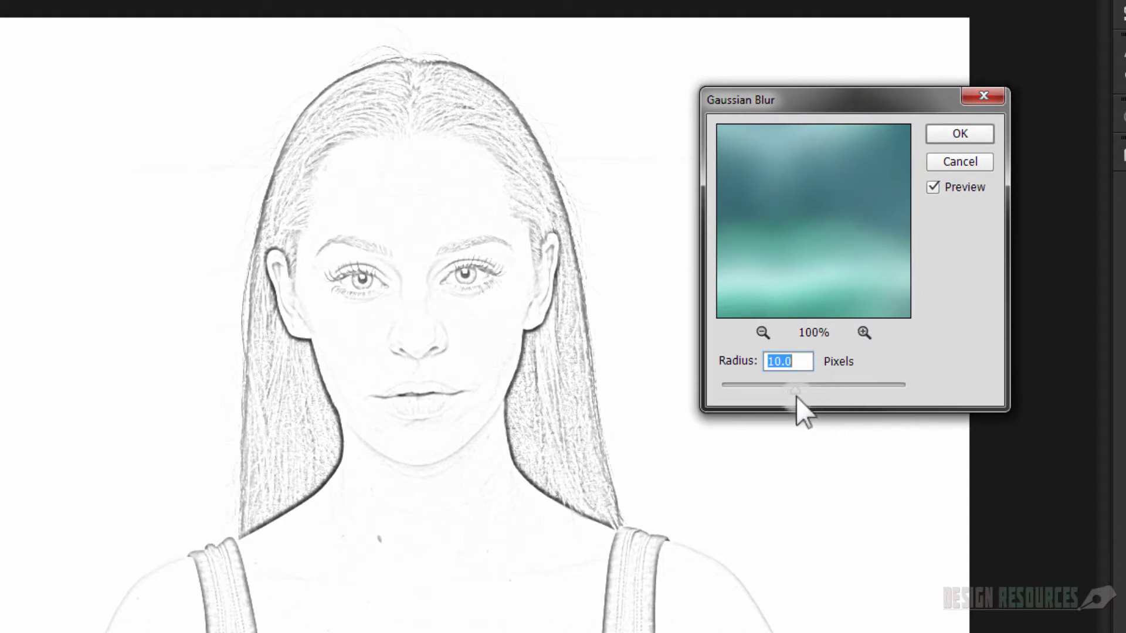
mouse_move(796, 392)
left_mouse_down()
mouse_move(764, 392)
mouse_move(798, 389)
left_mouse_up()
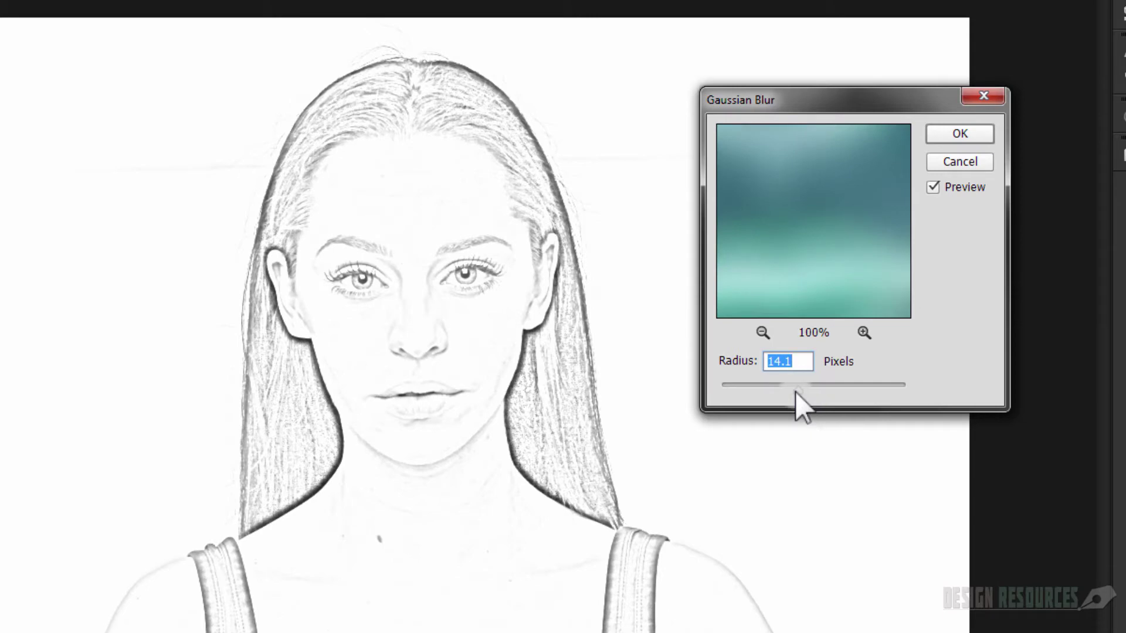
left_click_drag(797, 389, 796, 393)
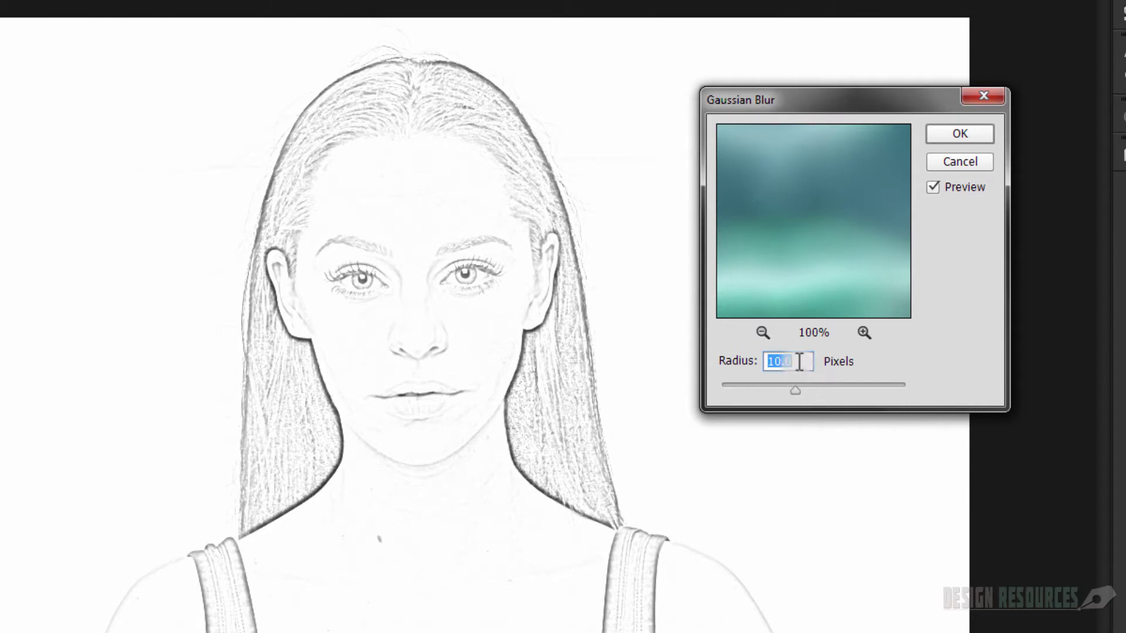
Step: Commit the 10-pixel Gaussian Blur and reselect Layer 0 copy
left_click(974, 133)
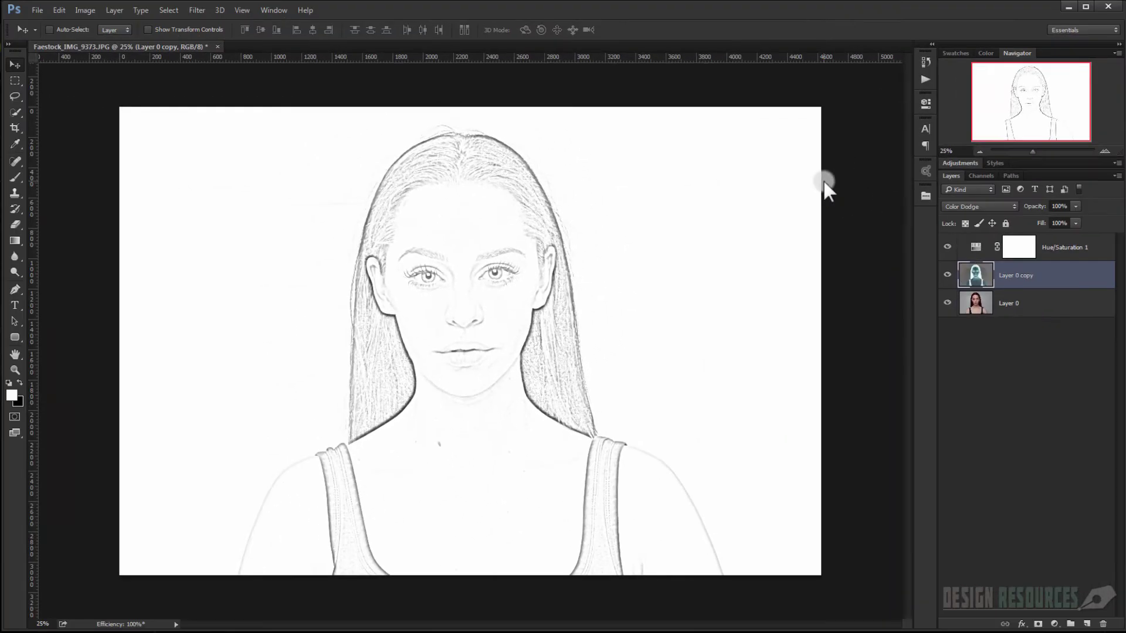
left_click(1068, 246)
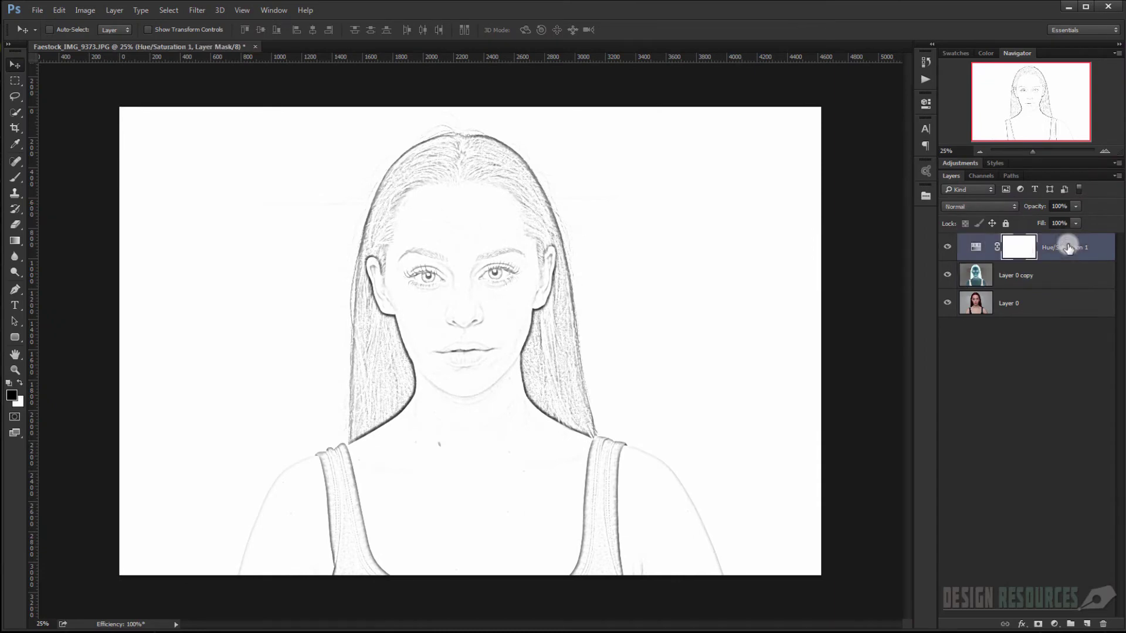
left_click(1023, 278)
Step: Zoom in to inspect the sketched face, then zoom back out
scroll(364, 382, "up", 3)
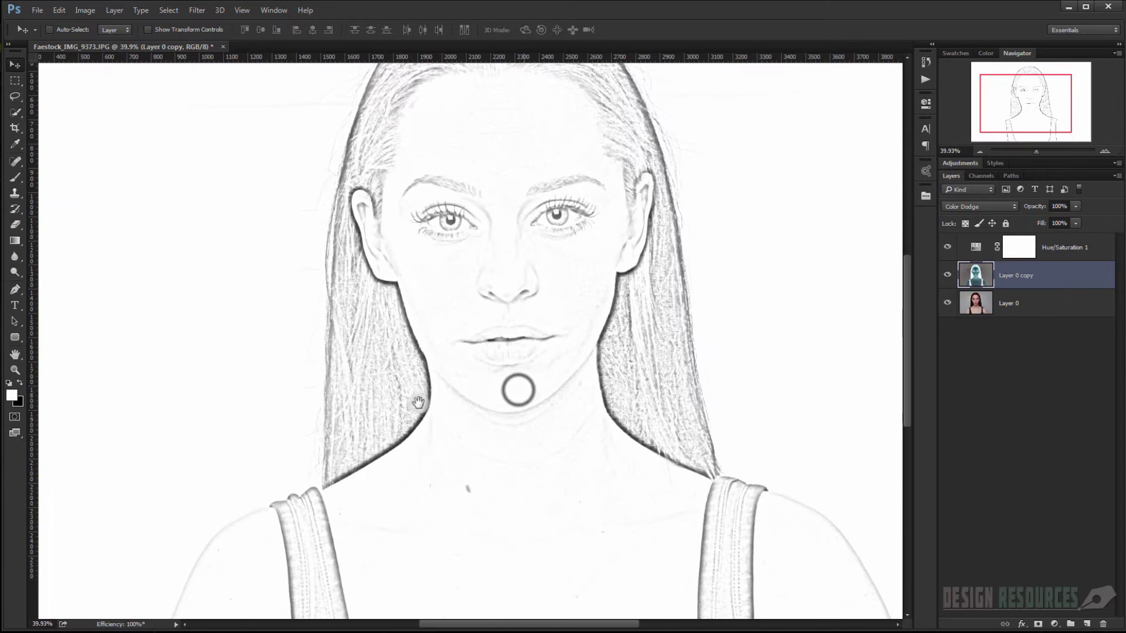
left_click_drag(518, 389, 459, 442)
scroll(442, 322, "up", 3)
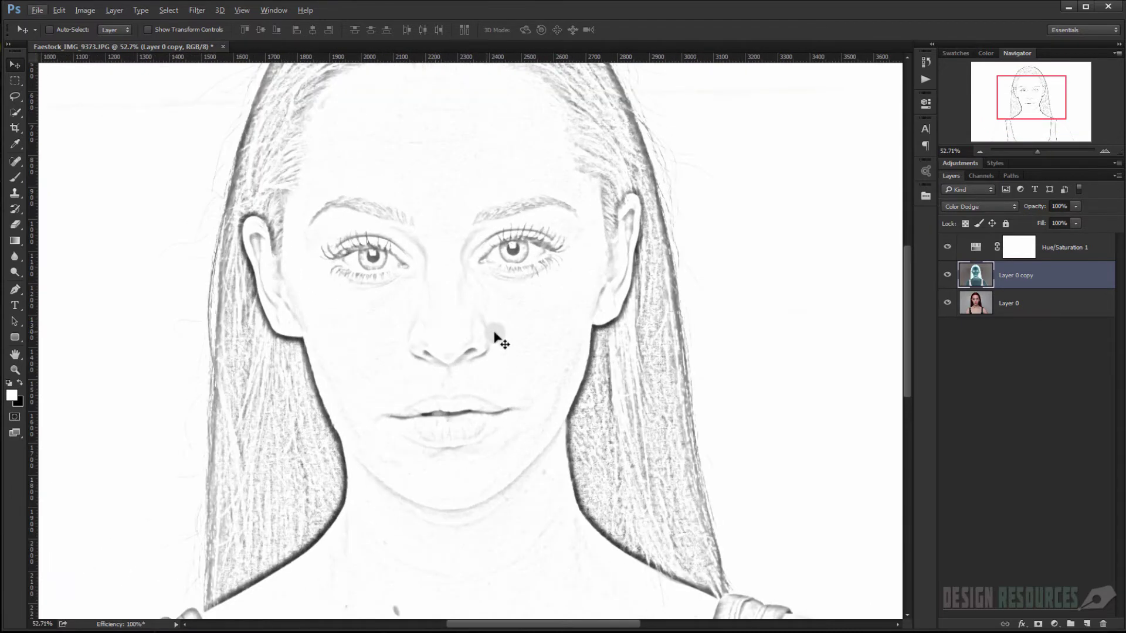
scroll(484, 337, "down", 2)
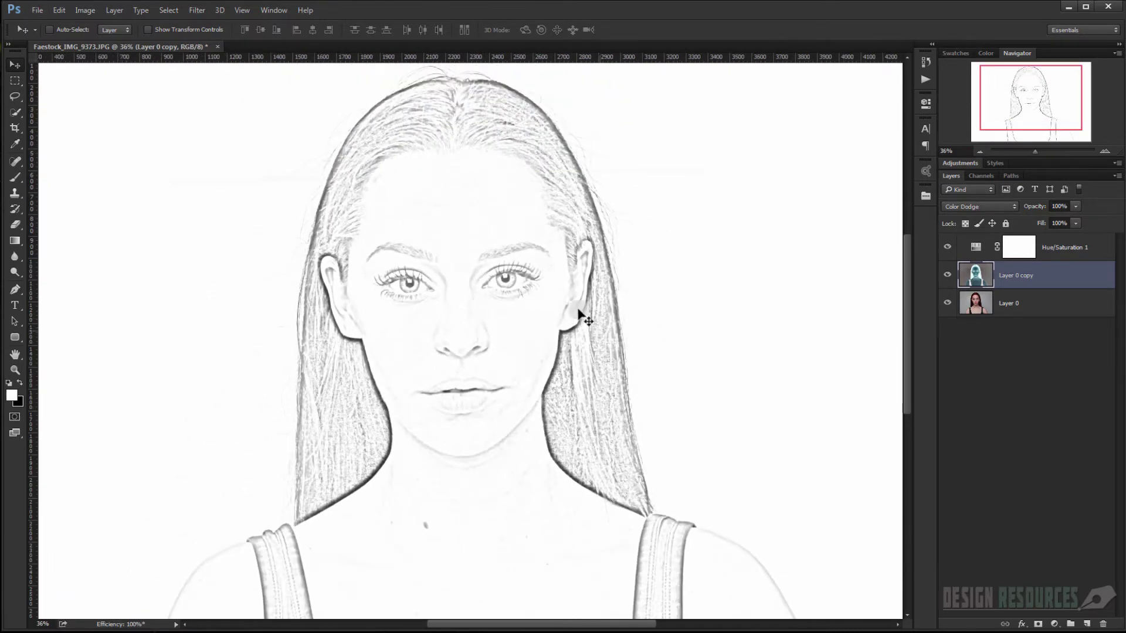
scroll(625, 389, "down", 2)
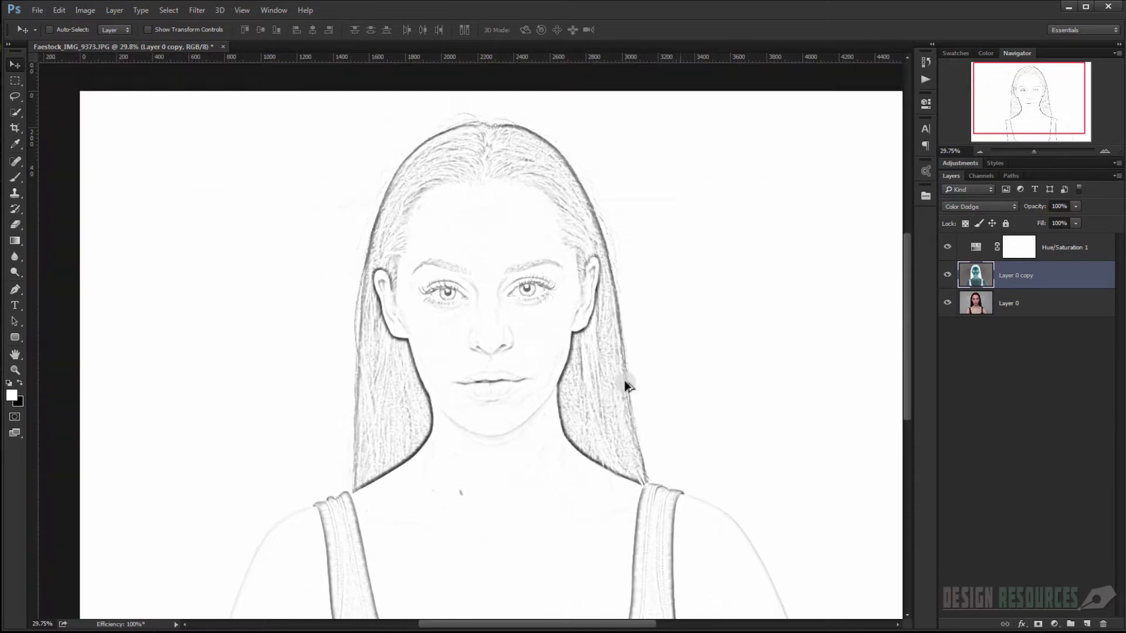
scroll(565, 377, "down", 2)
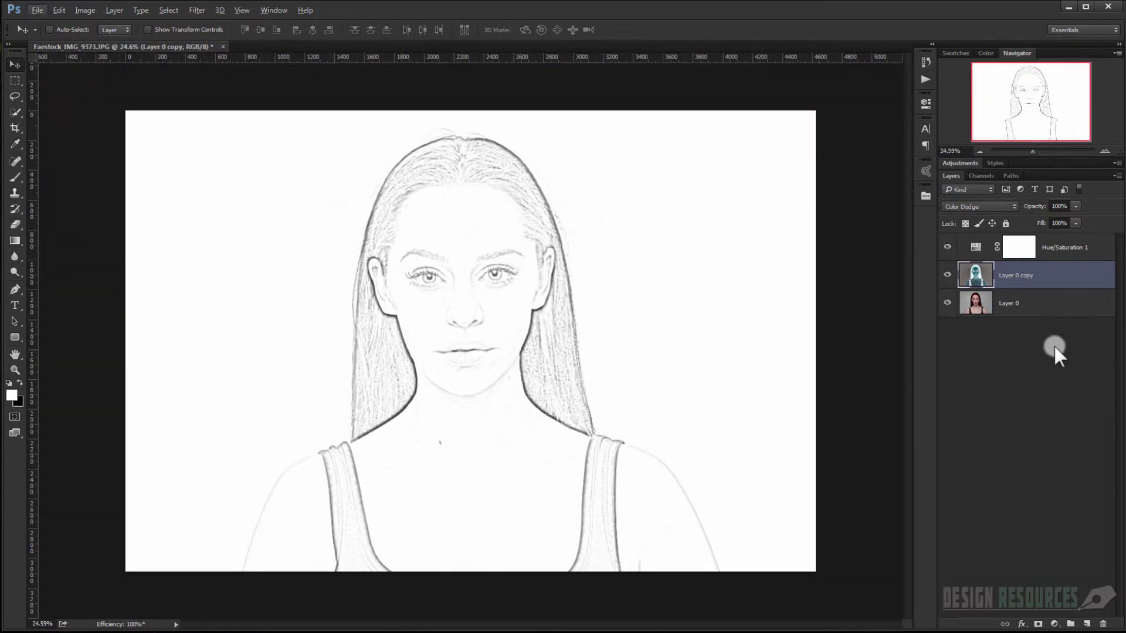
left_click(1054, 624)
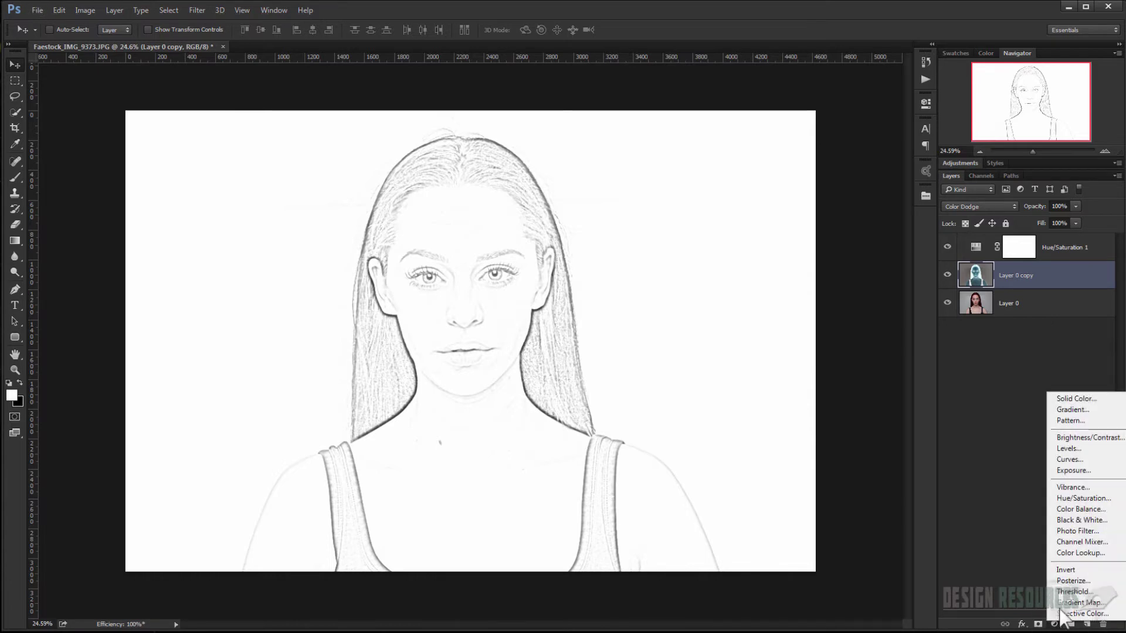
left_click(1078, 448)
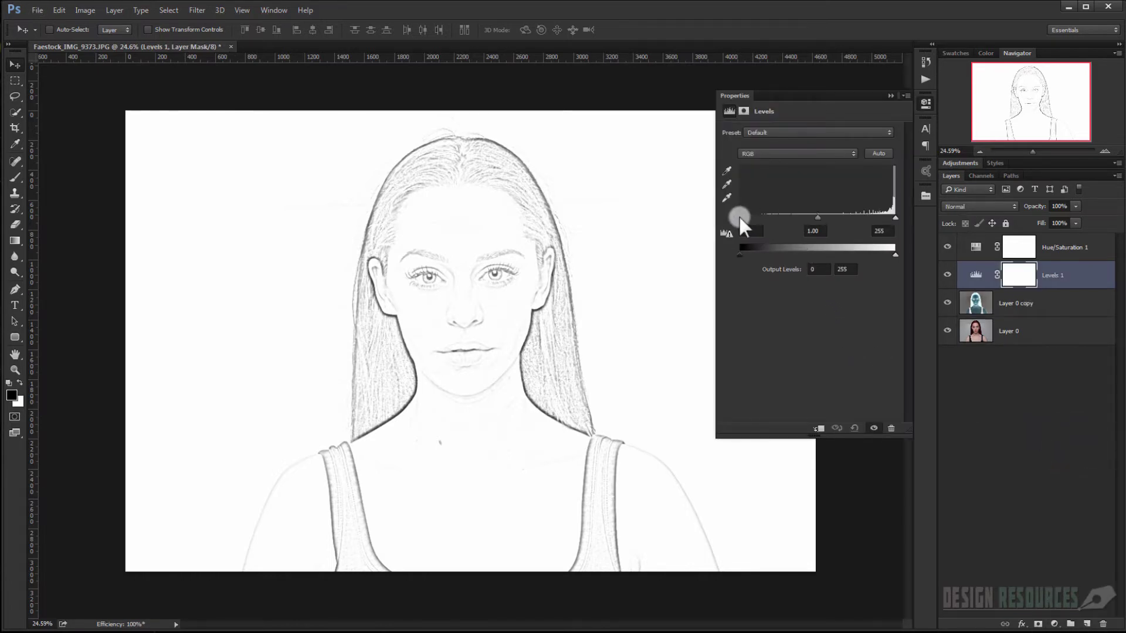
mouse_move(739, 217)
left_mouse_down()
mouse_move(818, 222)
mouse_move(798, 229)
left_mouse_up()
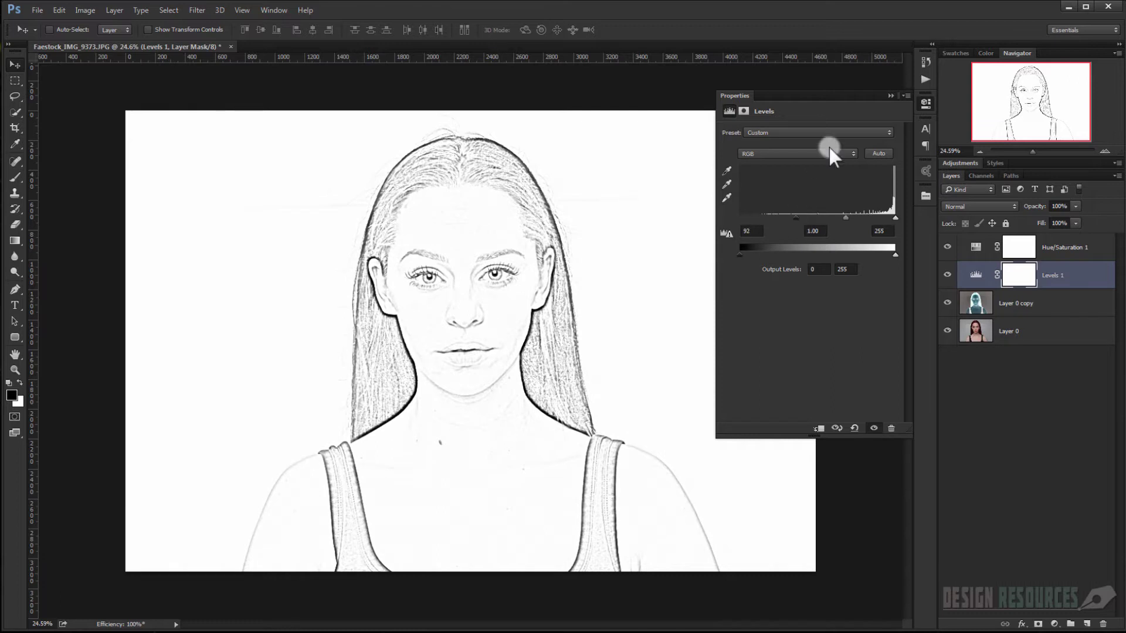
left_click(889, 94)
key("Delete")
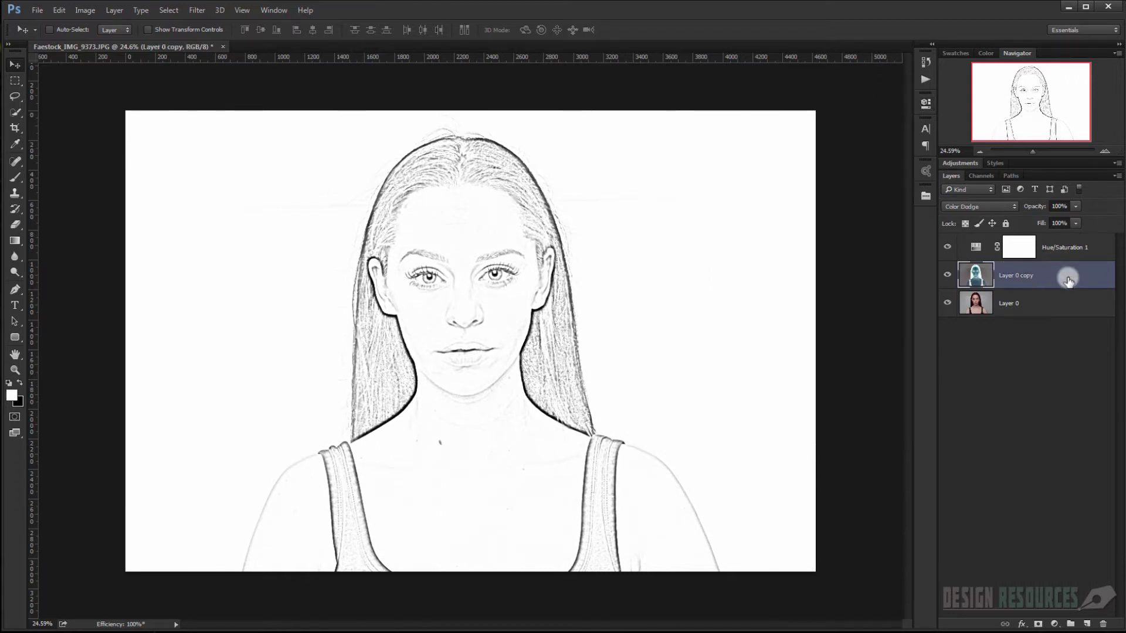
Step: From Hue/Saturation 1, merge all visible layers into a new Layer 1 with Ctrl+Alt+Shift+E
left_click(1078, 243)
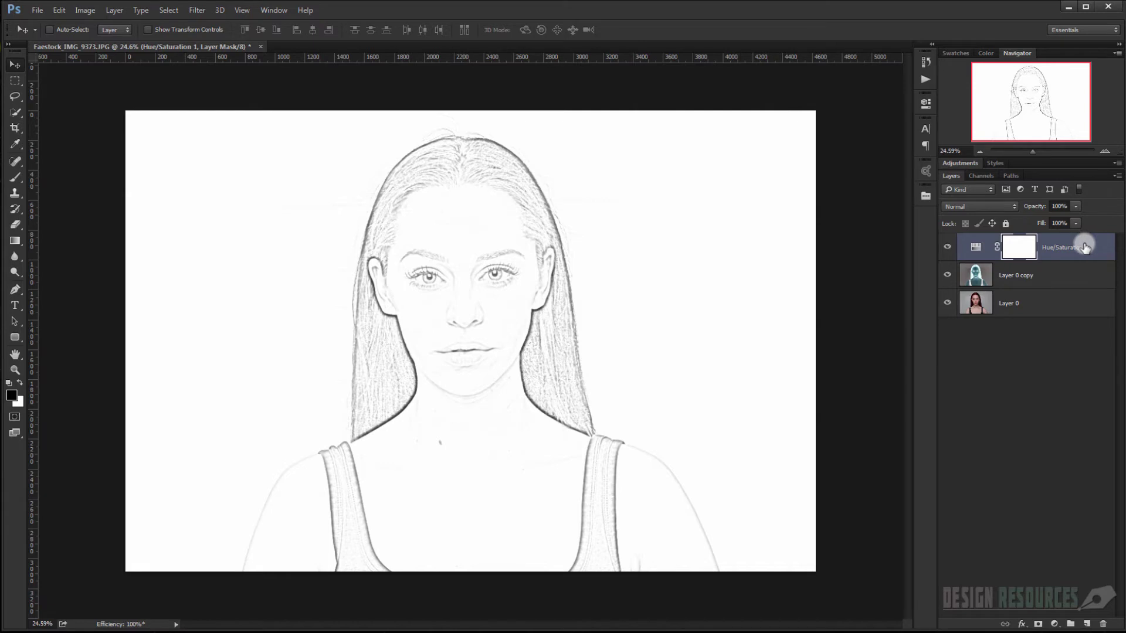
key("ctrl+alt+2")
key("ctrl+shift+alt+e")
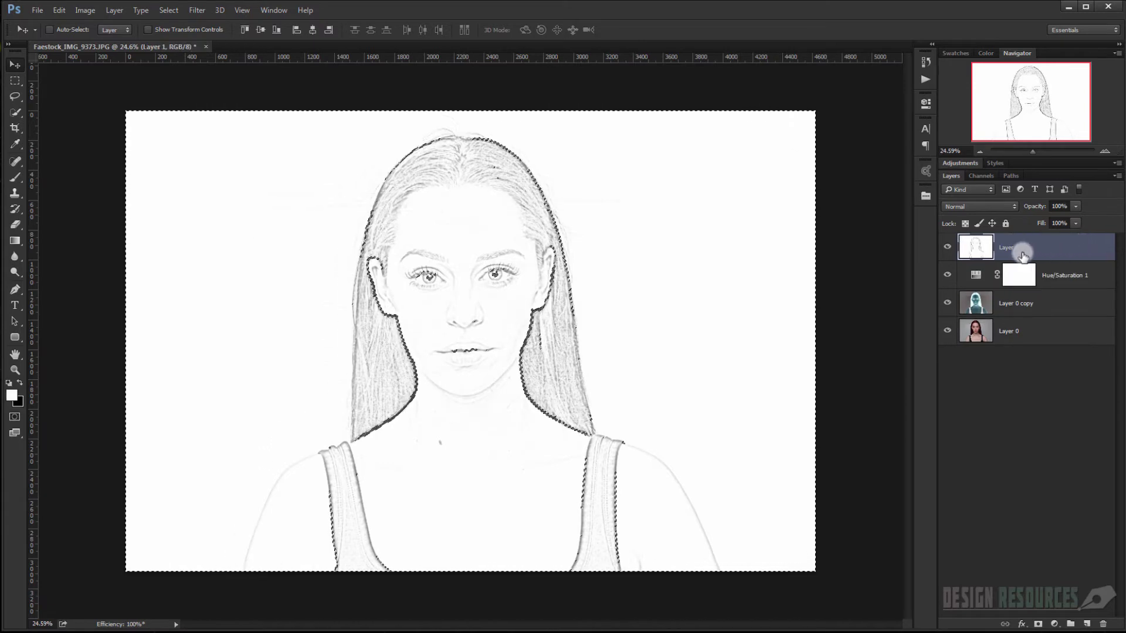
left_click(947, 247)
key("ctrl+d")
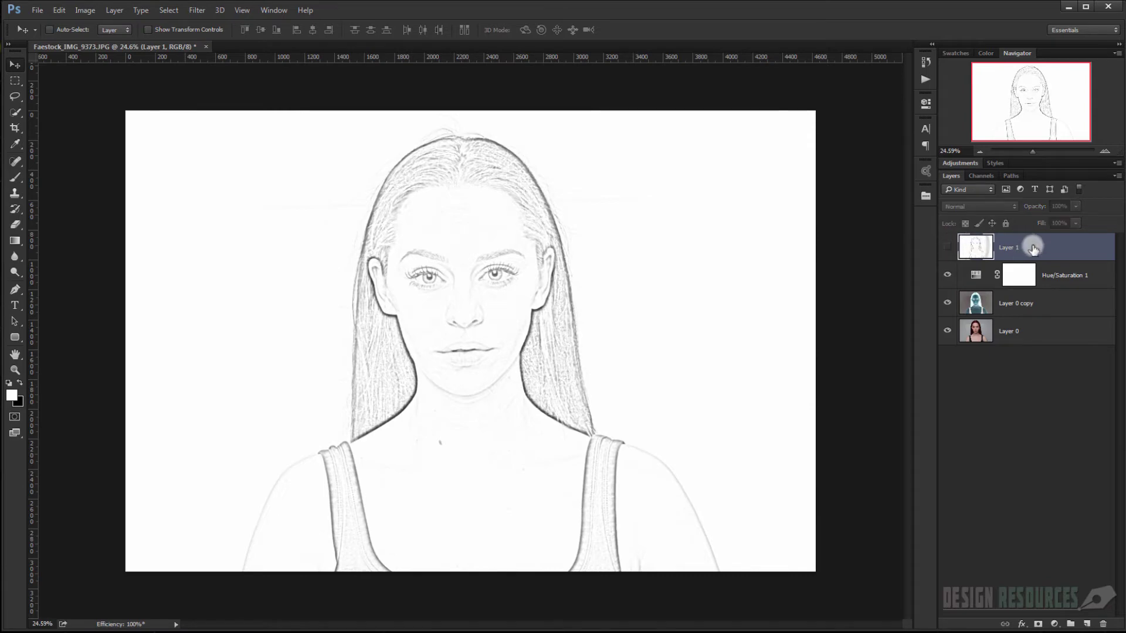
left_click(948, 248)
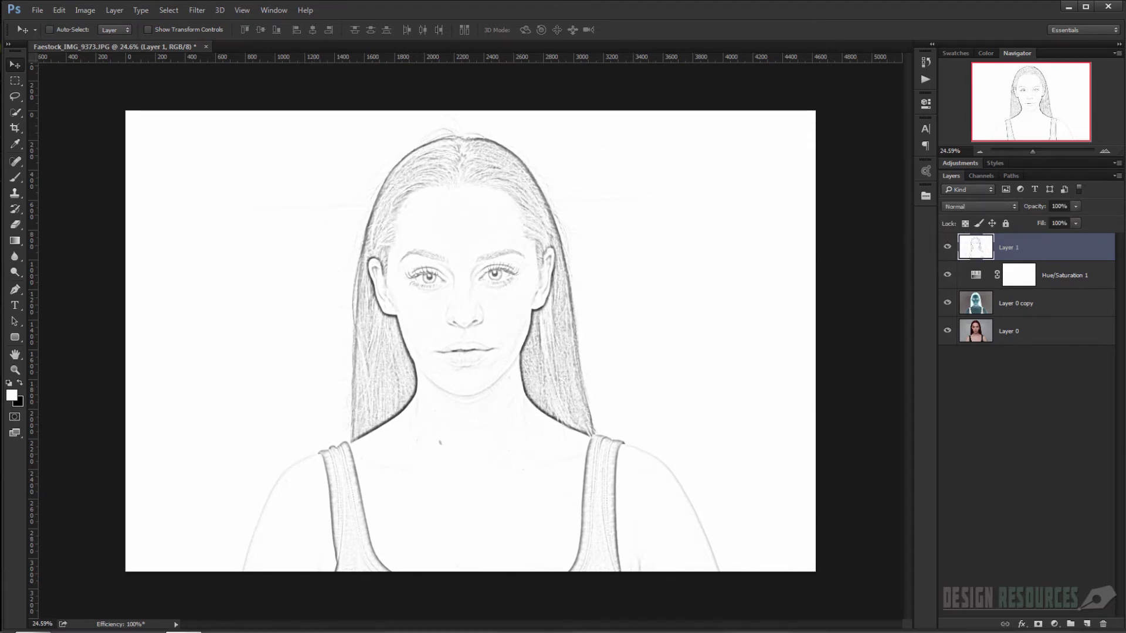
Step: Bring up the tutorial image folder and select Paper_texture.jpg
left_click(258, 632)
left_click_drag(518, 9, 724, 118)
left_click(596, 210)
left_click_drag(614, 122, 750, 138)
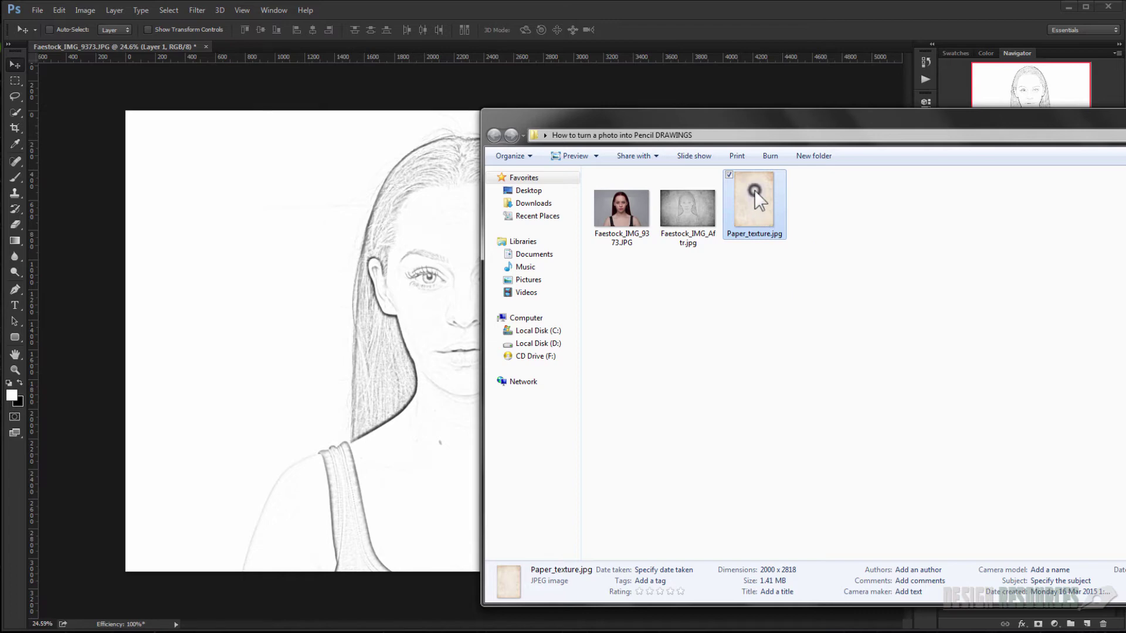
Step: Place Paper_texture.jpg on the canvas, rotated -90° and stretched to fill it
left_click(748, 206)
left_click_drag(747, 206, 364, 287)
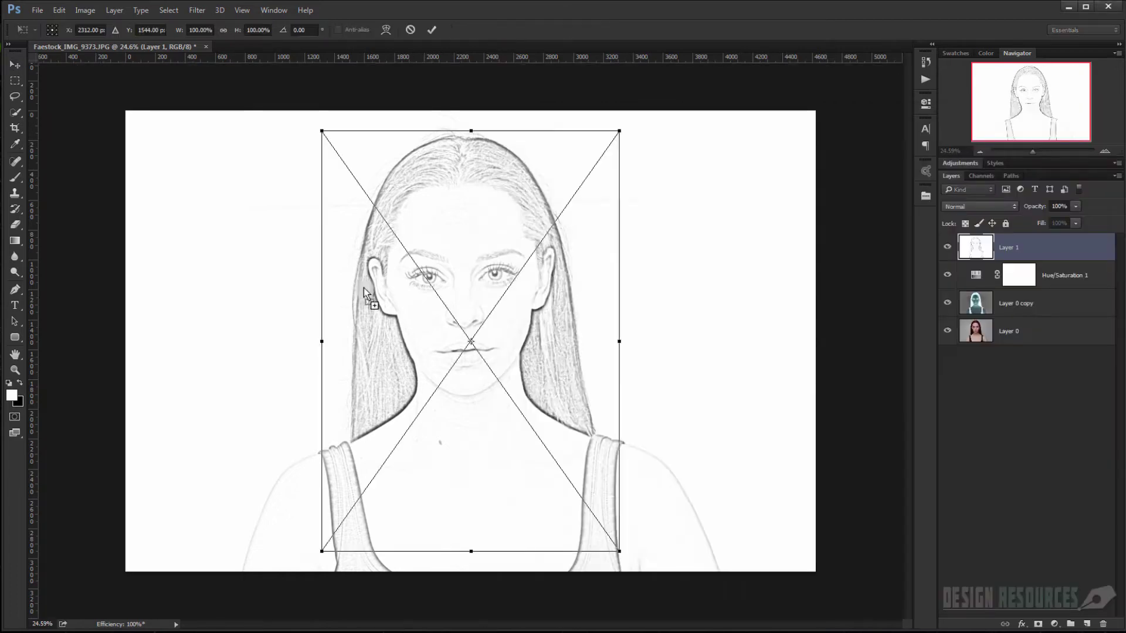
left_click_drag(650, 559, 580, 211)
left_click_drag(583, 340, 448, 267)
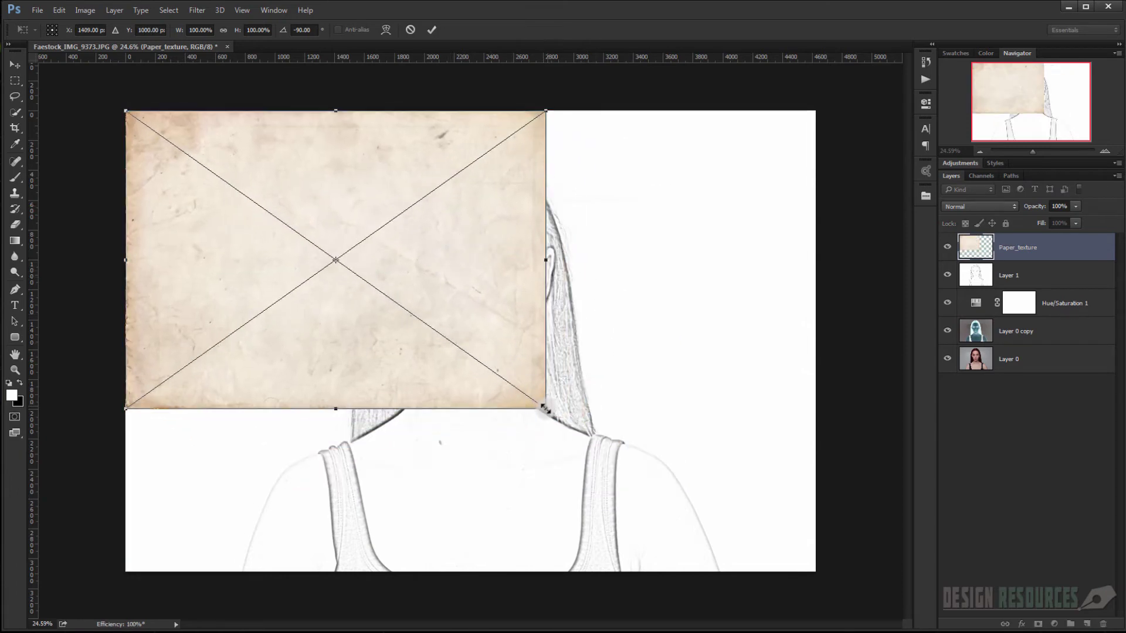
left_click_drag(546, 409, 816, 571)
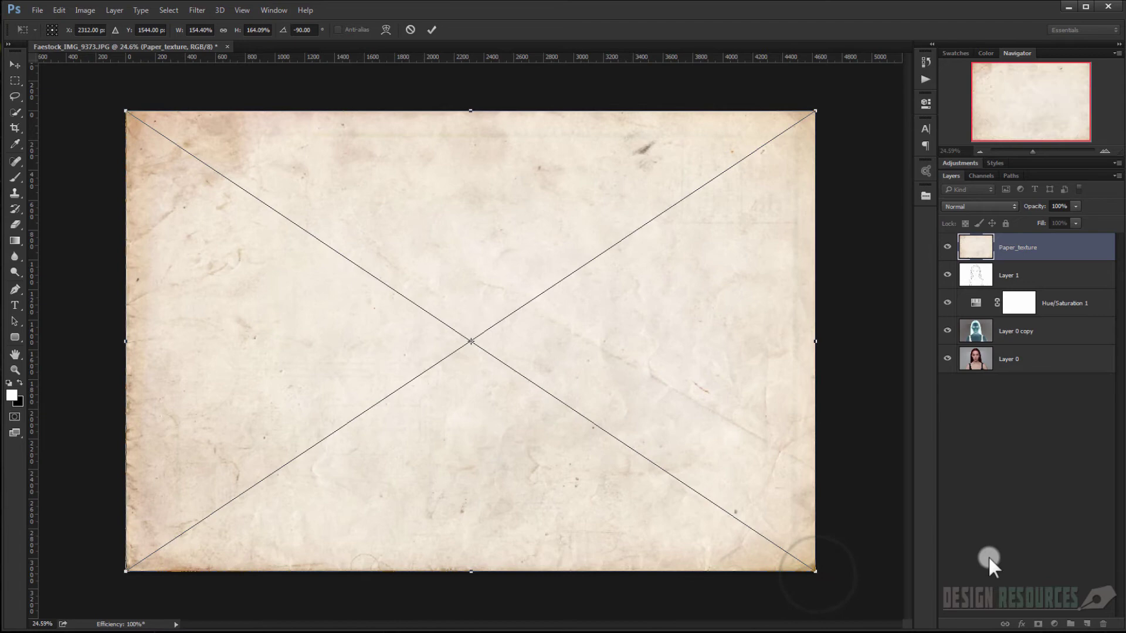
key("Return")
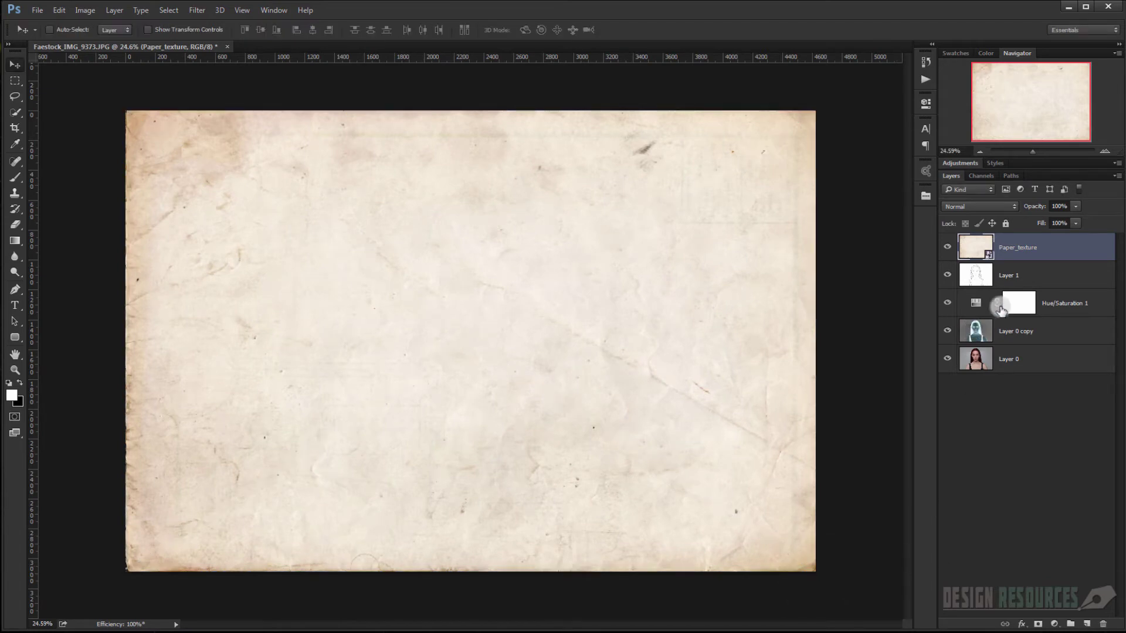
Step: Rasterize the Paper_texture layer and duplicate it as Paper_texture copy
right_click(1041, 242)
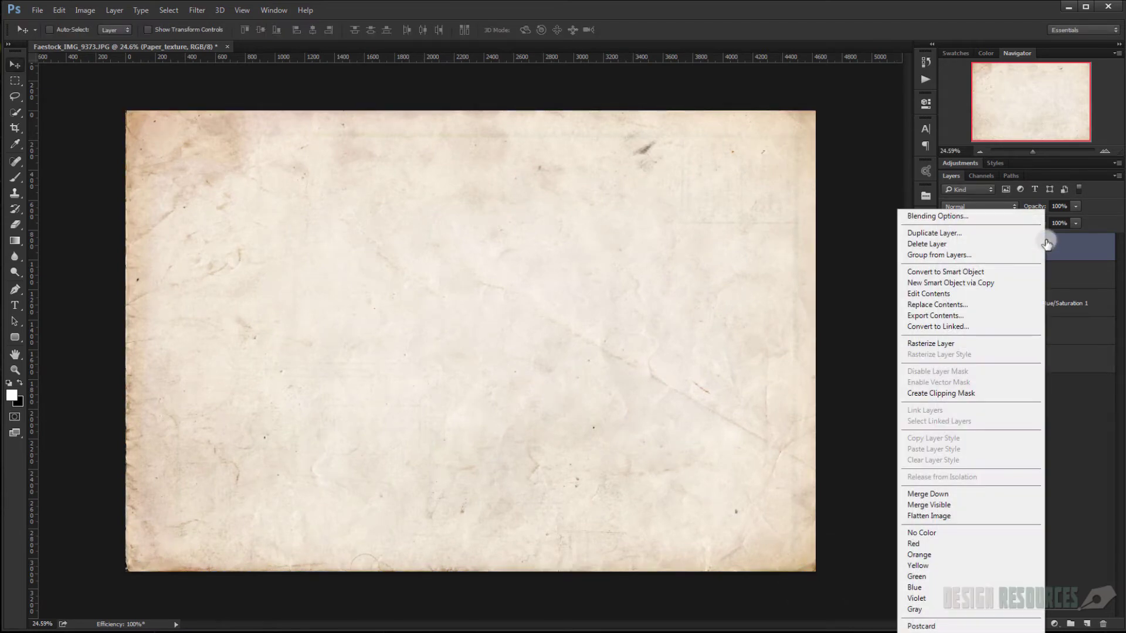
left_click(955, 343)
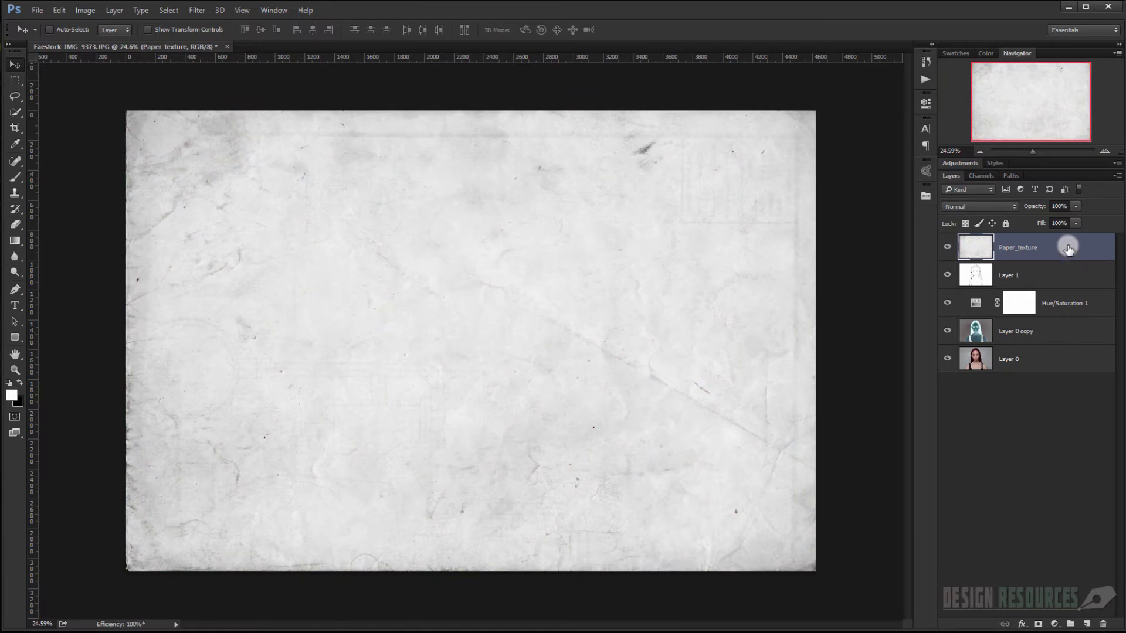
key("ctrl+j")
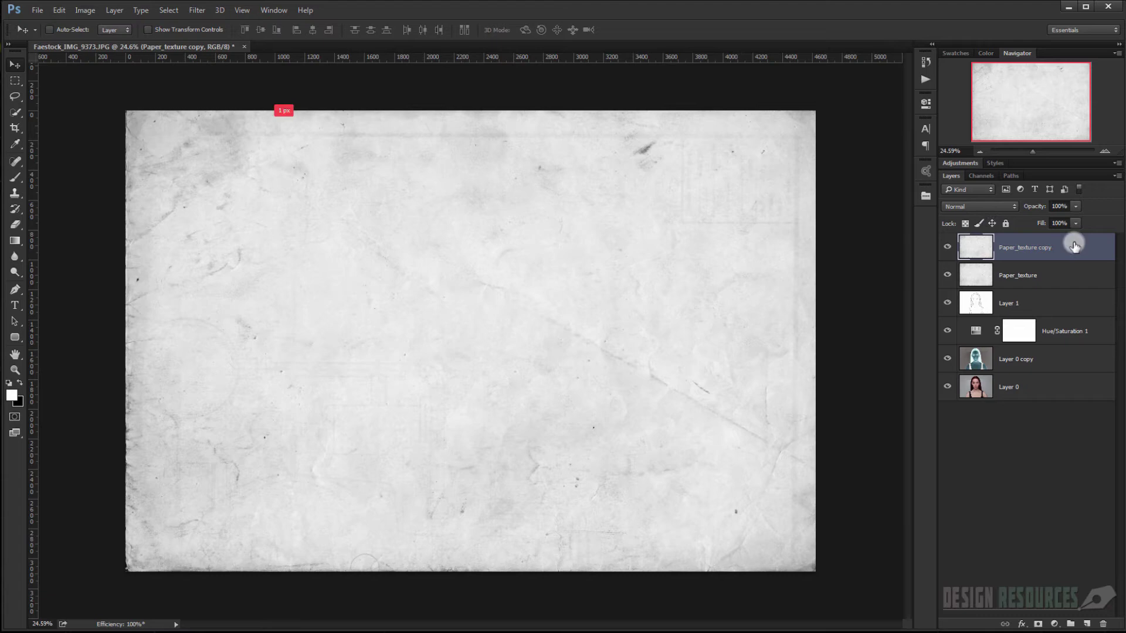
Step: Use Free Transform to flip Paper_texture copy horizontally and vertically, then commit
key("ctrl+t")
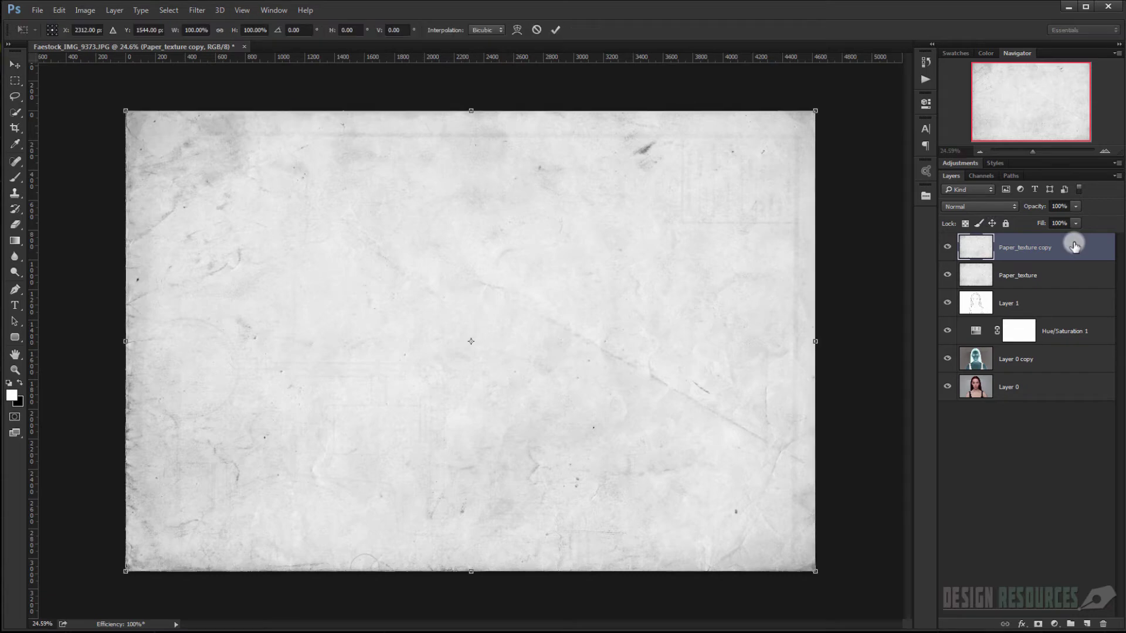
right_click(643, 280)
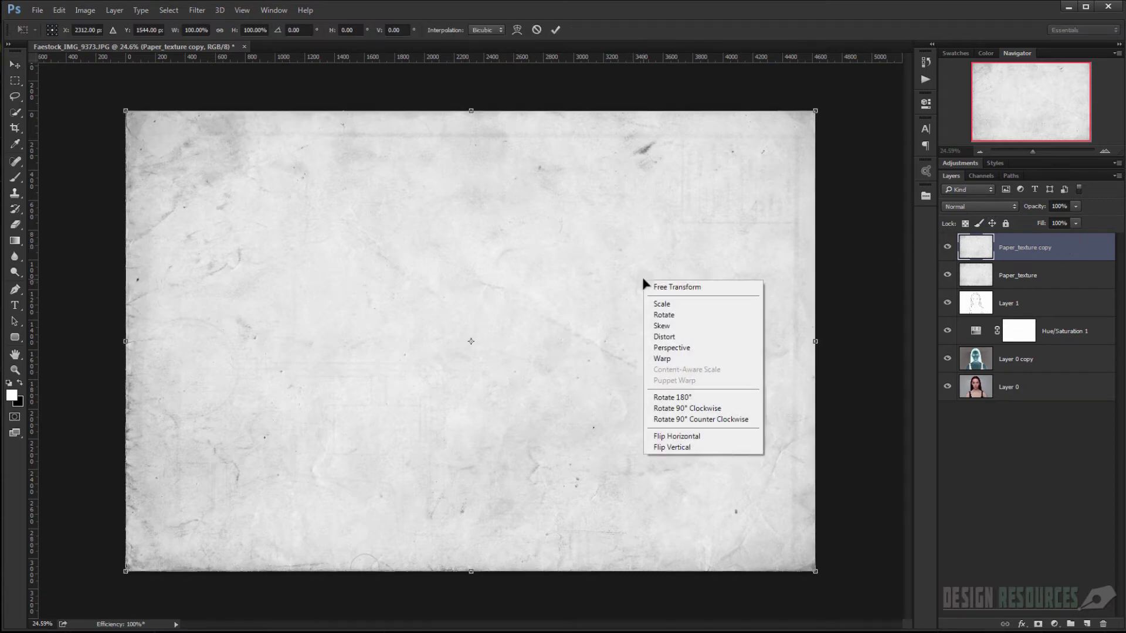
left_click(716, 436)
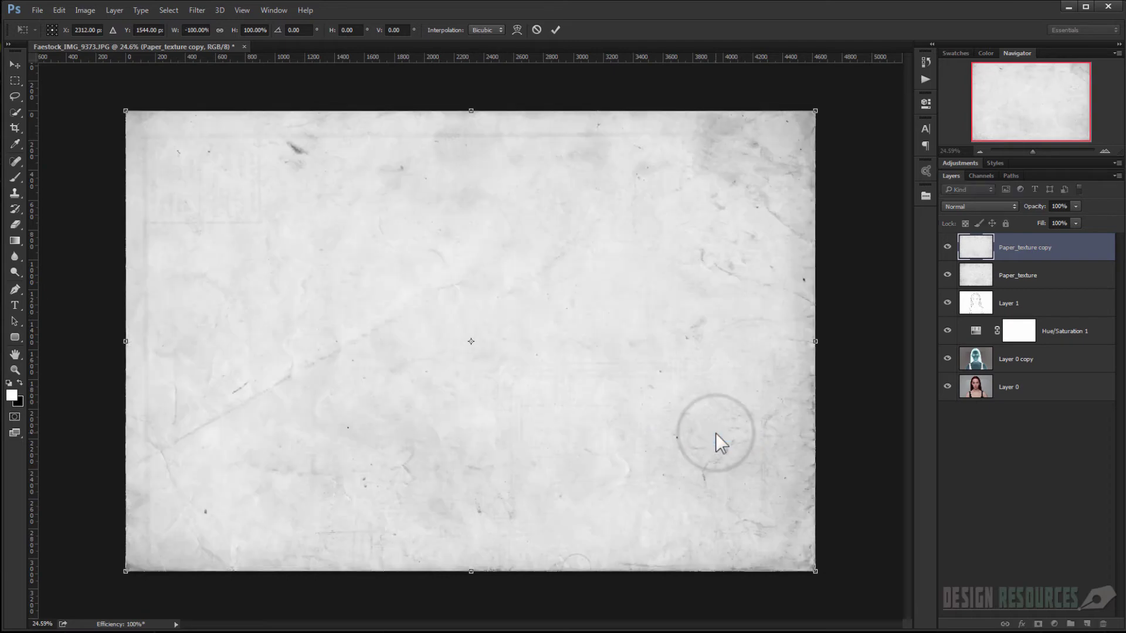
right_click(699, 329)
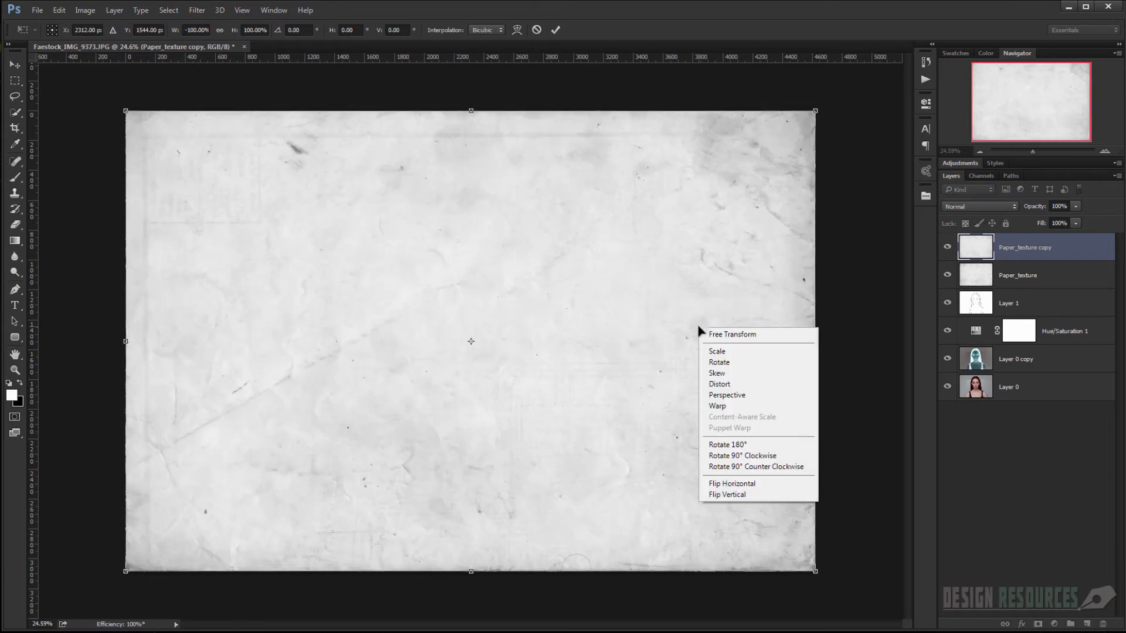
left_click(739, 493)
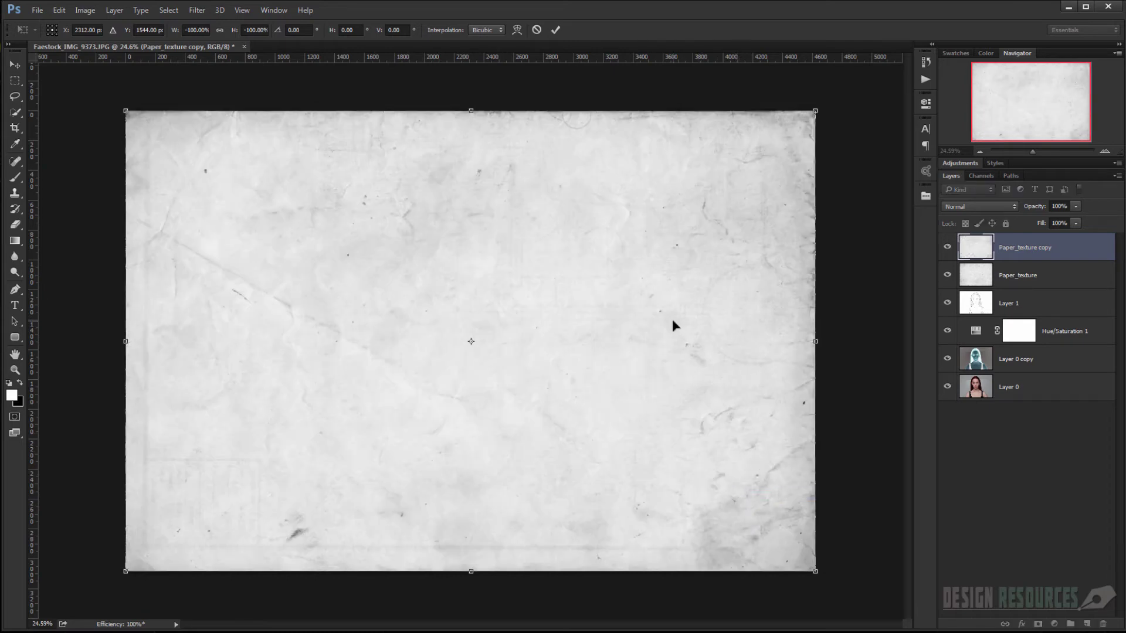
key("Return")
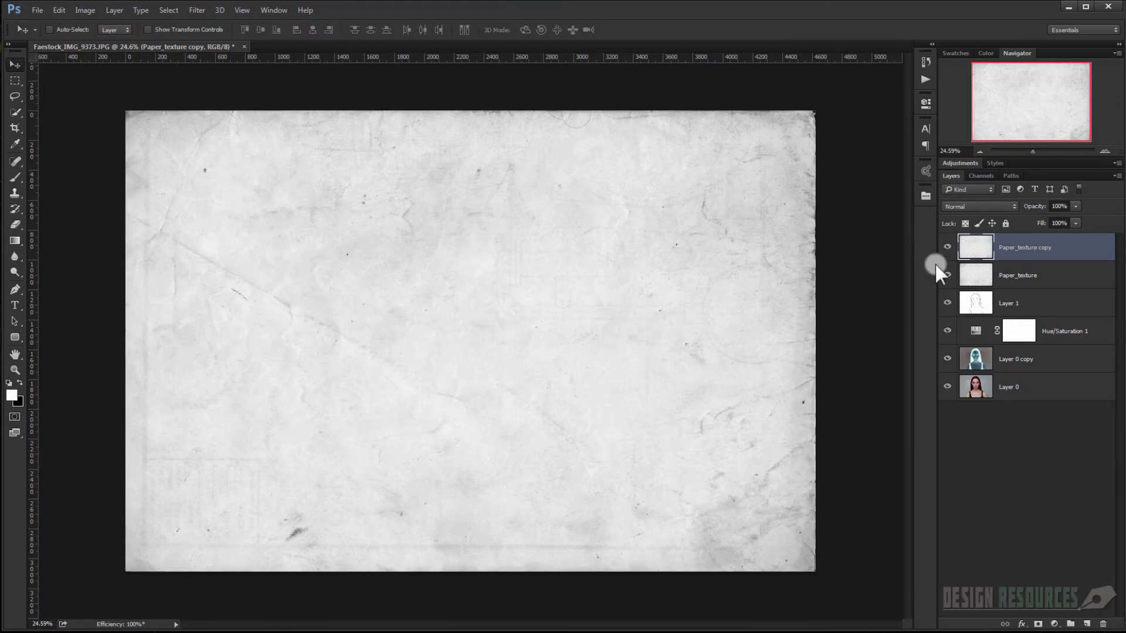
Step: Set both Paper_texture copy and Paper_texture to Multiply blend mode
left_click(966, 205)
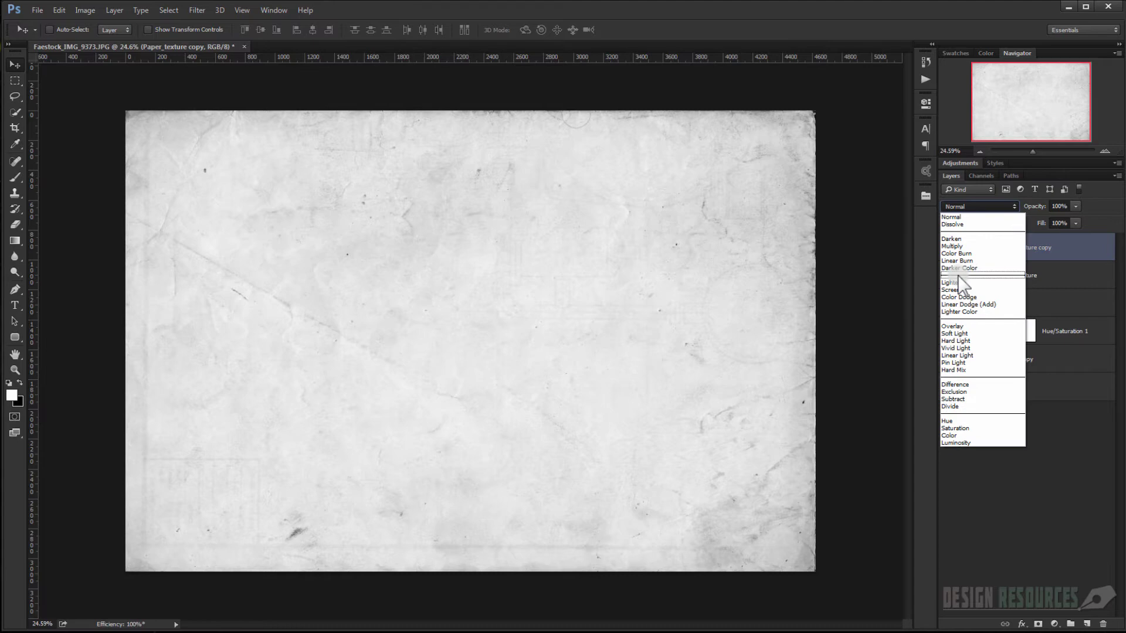
left_click(961, 246)
left_click(975, 275)
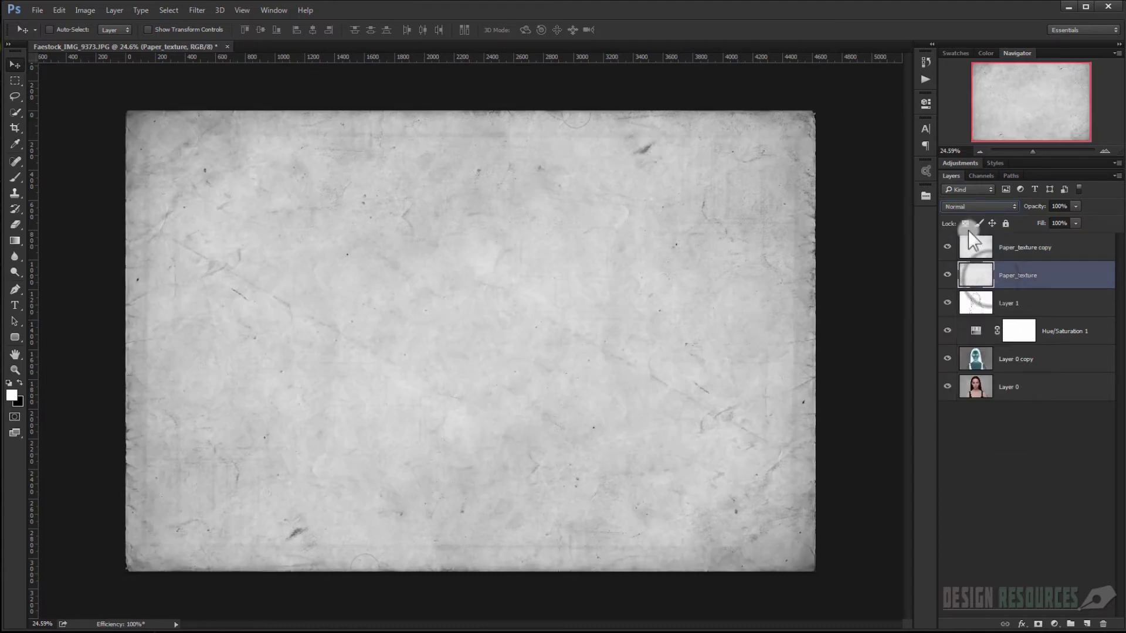
left_click(961, 203)
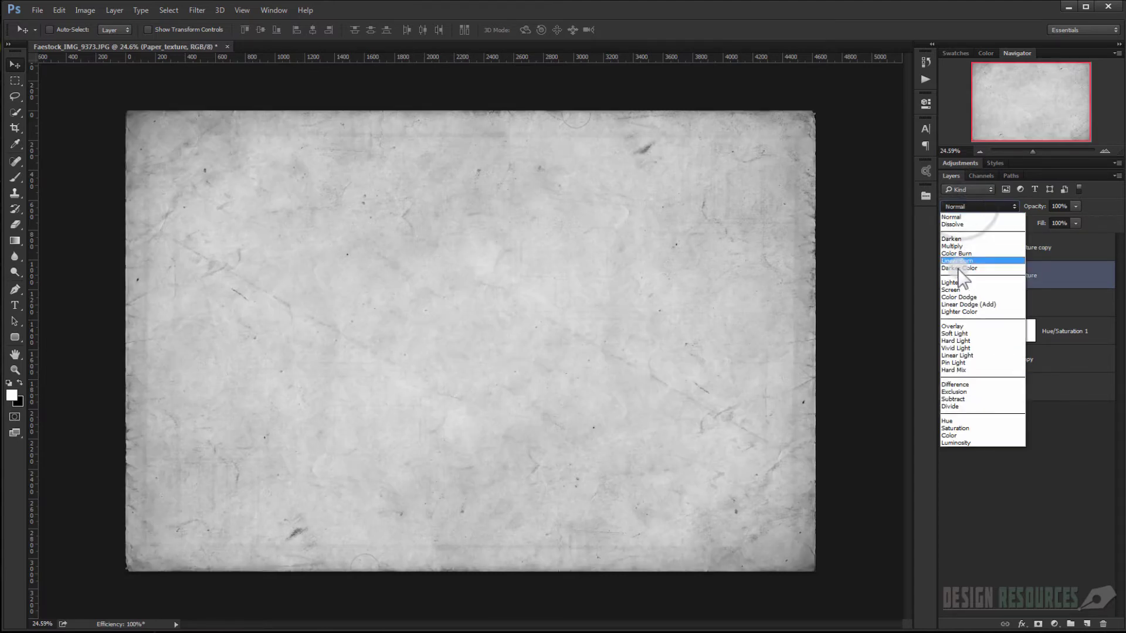
left_click(959, 245)
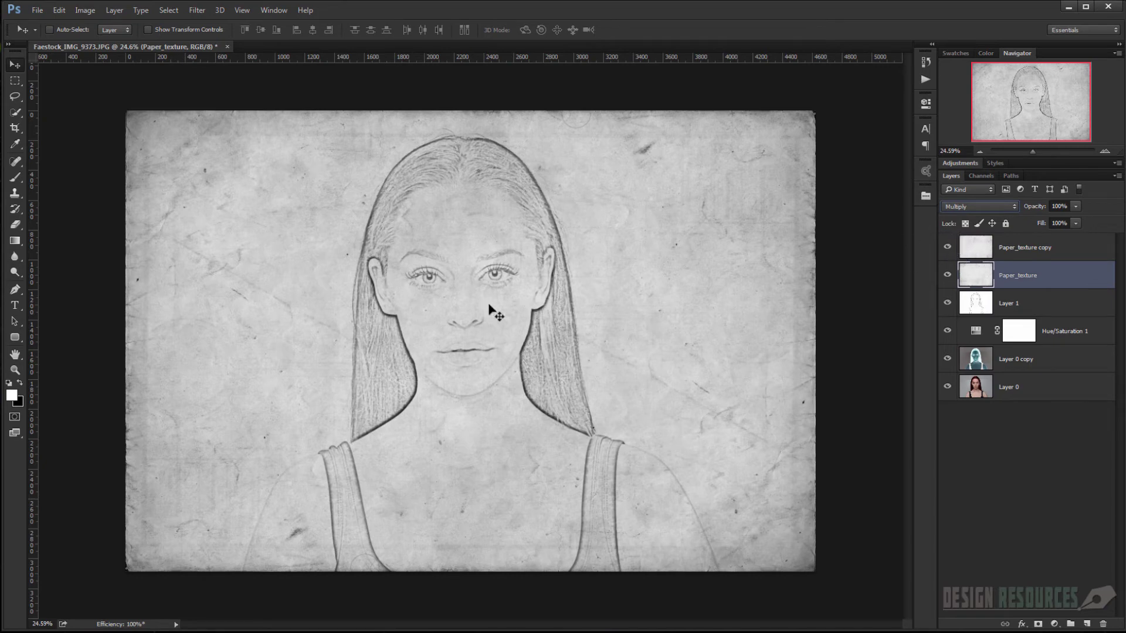
scroll(431, 311, "up", 2)
left_click_drag(473, 306, 444, 310)
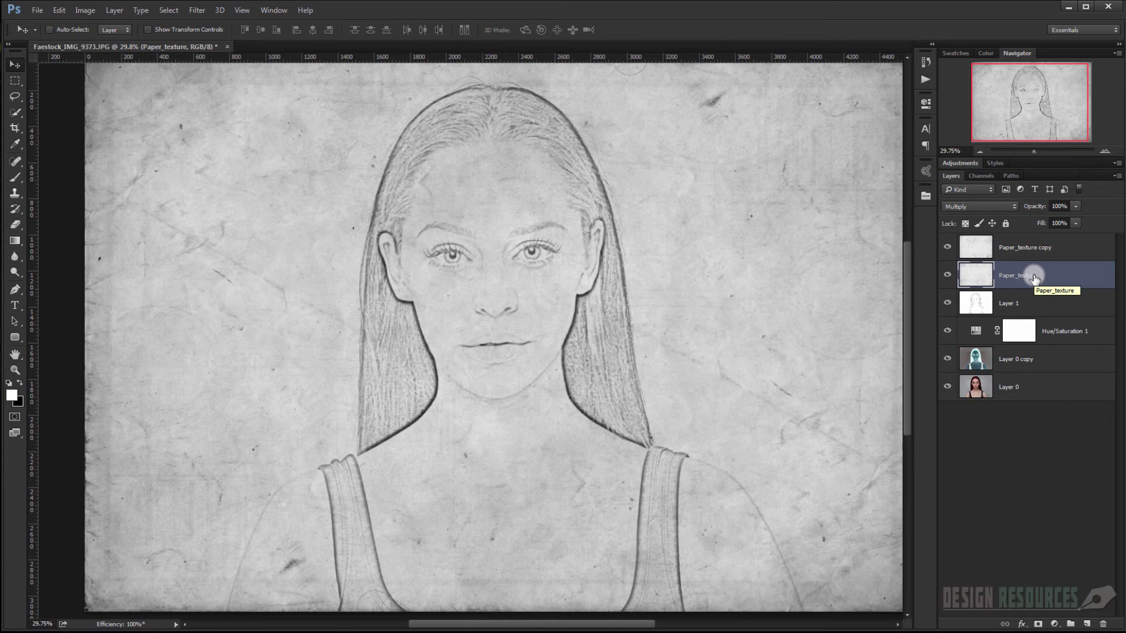
Step: Duplicate Paper_texture, move it below Layer 1 and set its blend mode back to Normal
key("ctrl+j")
left_click(1031, 312)
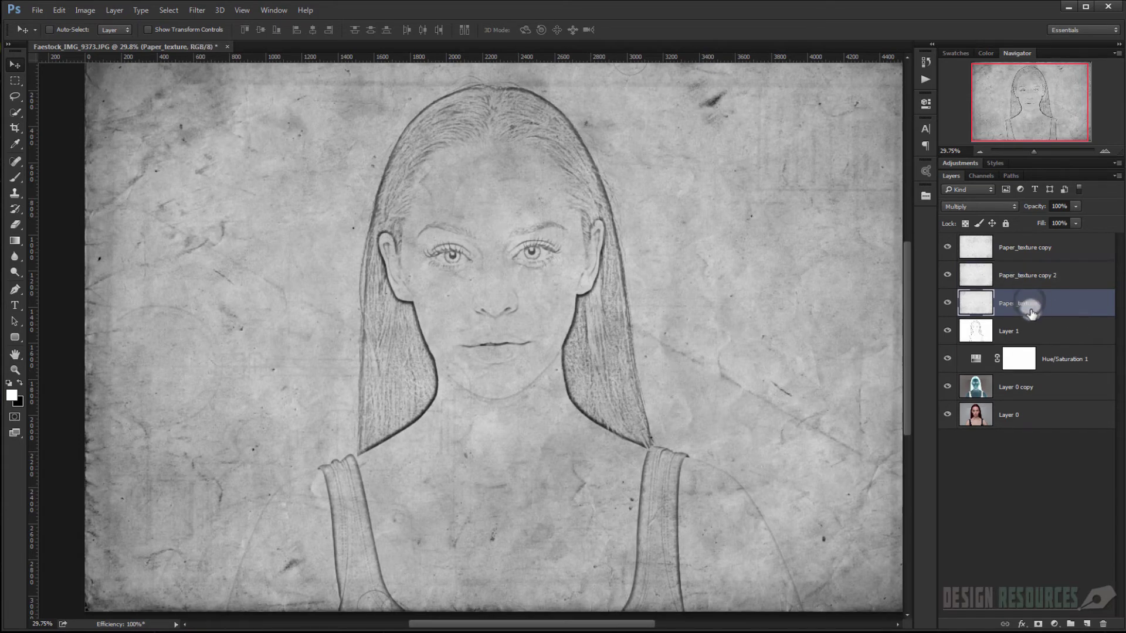
left_click_drag(1018, 305, 1033, 334)
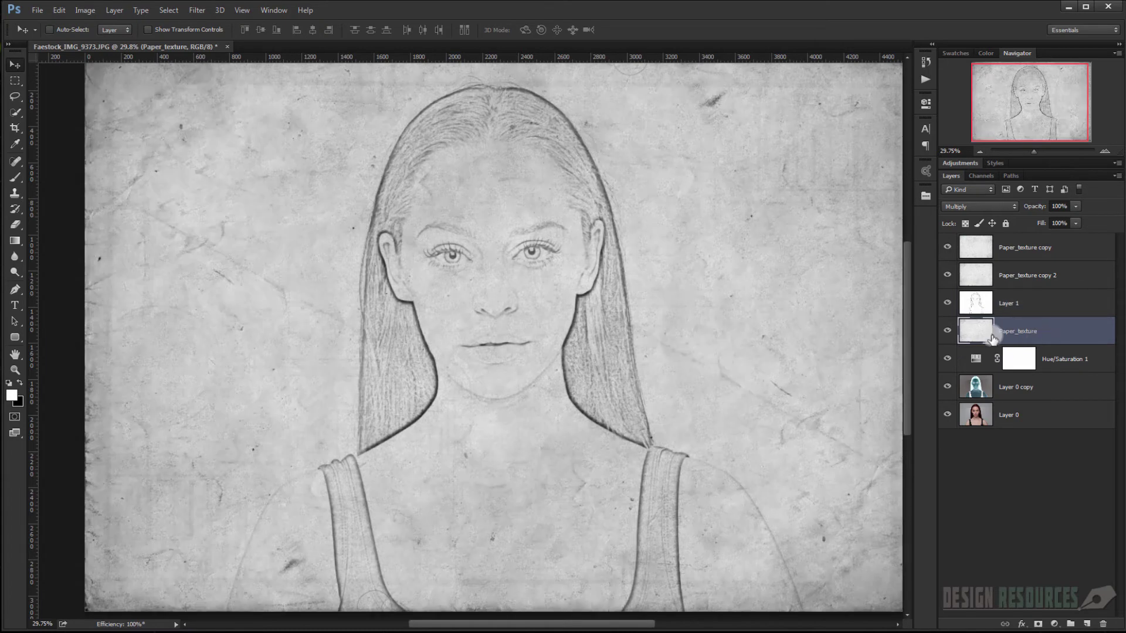
left_click(1012, 204)
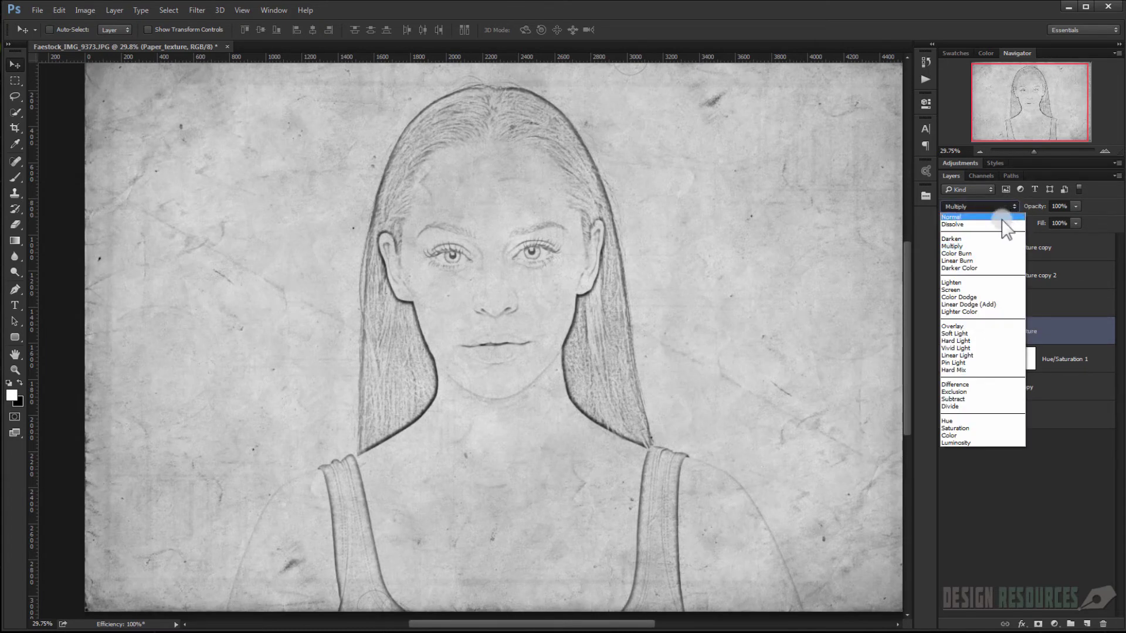
left_click(998, 218)
Step: Hide Hue/Saturation 1, Layer 0 copy and Layer 0, and add a layer mask to Layer 1
left_click(1025, 302)
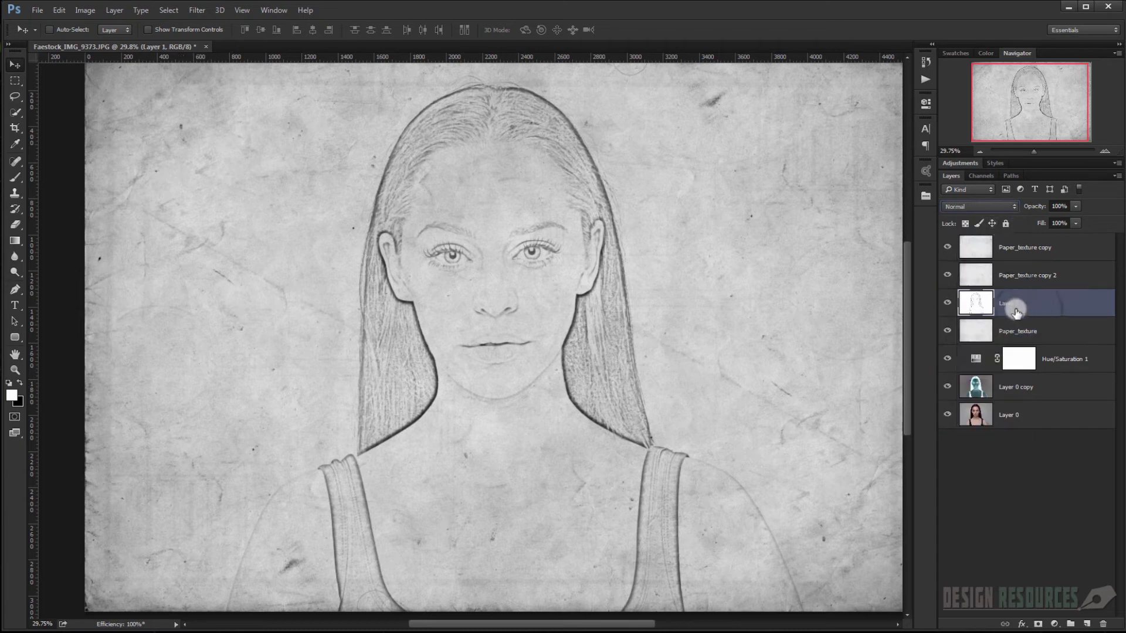
left_click(947, 359)
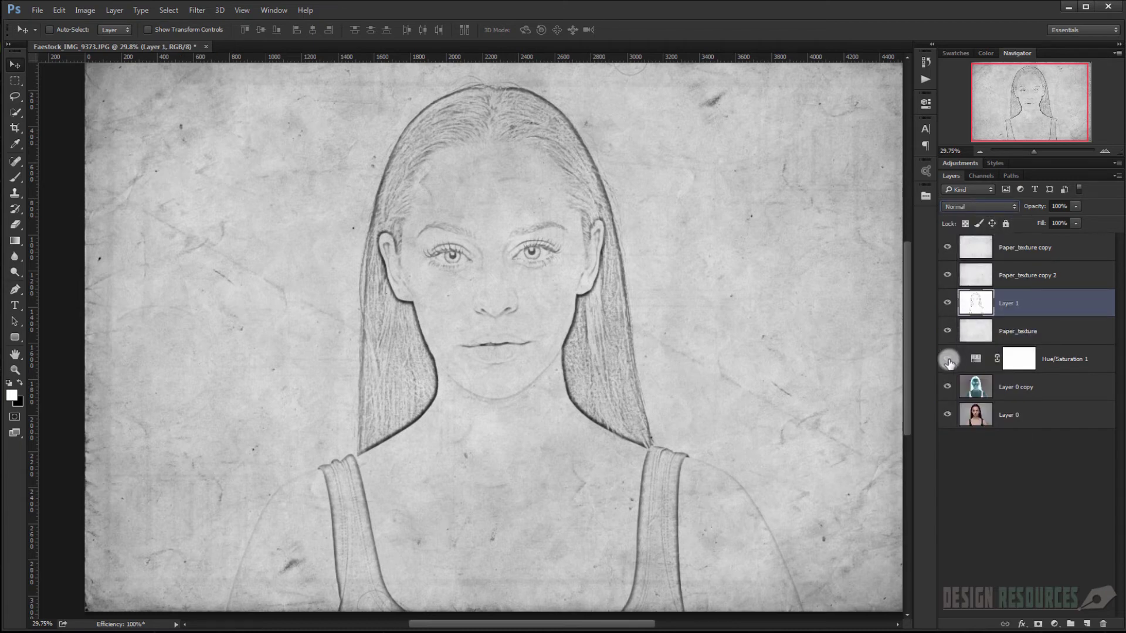
left_click(948, 388)
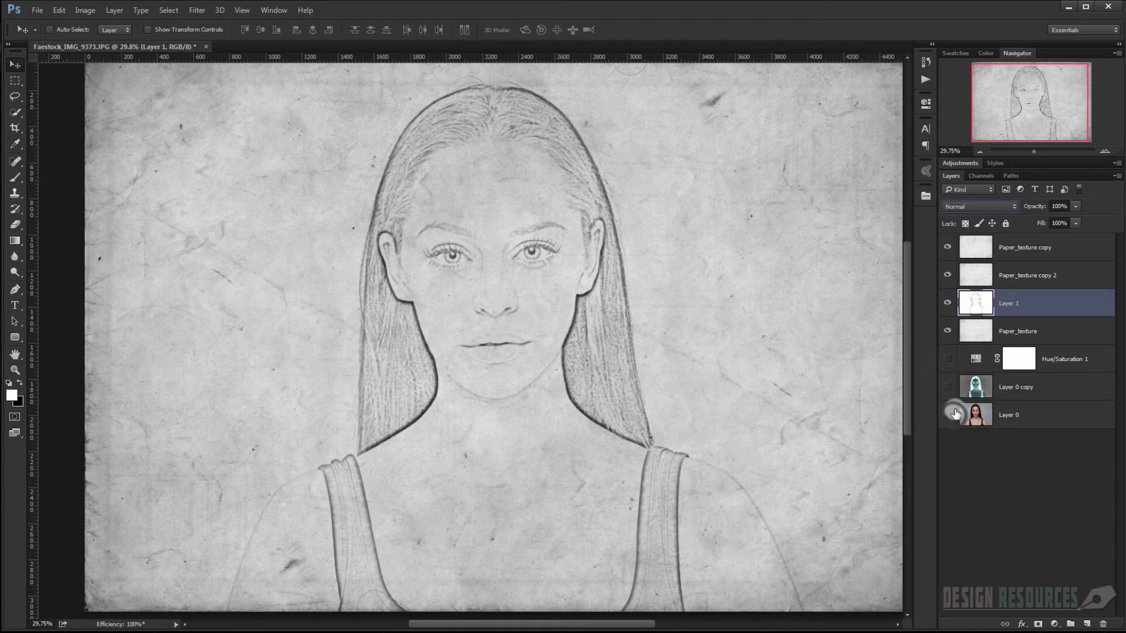
left_click(948, 303)
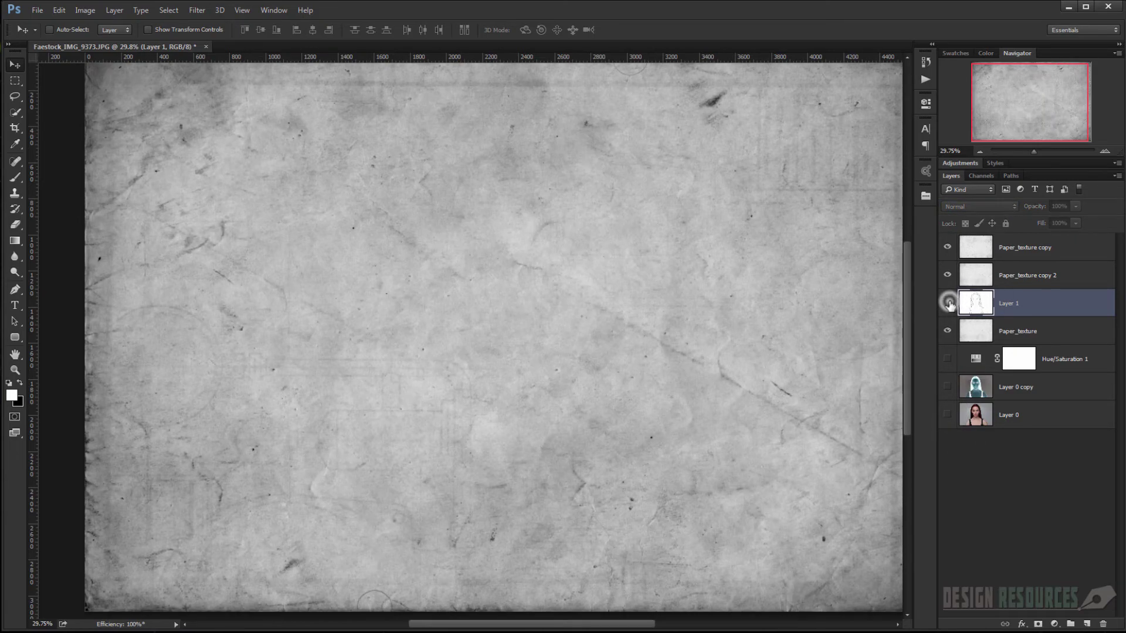
left_click(948, 303)
left_click(1039, 623)
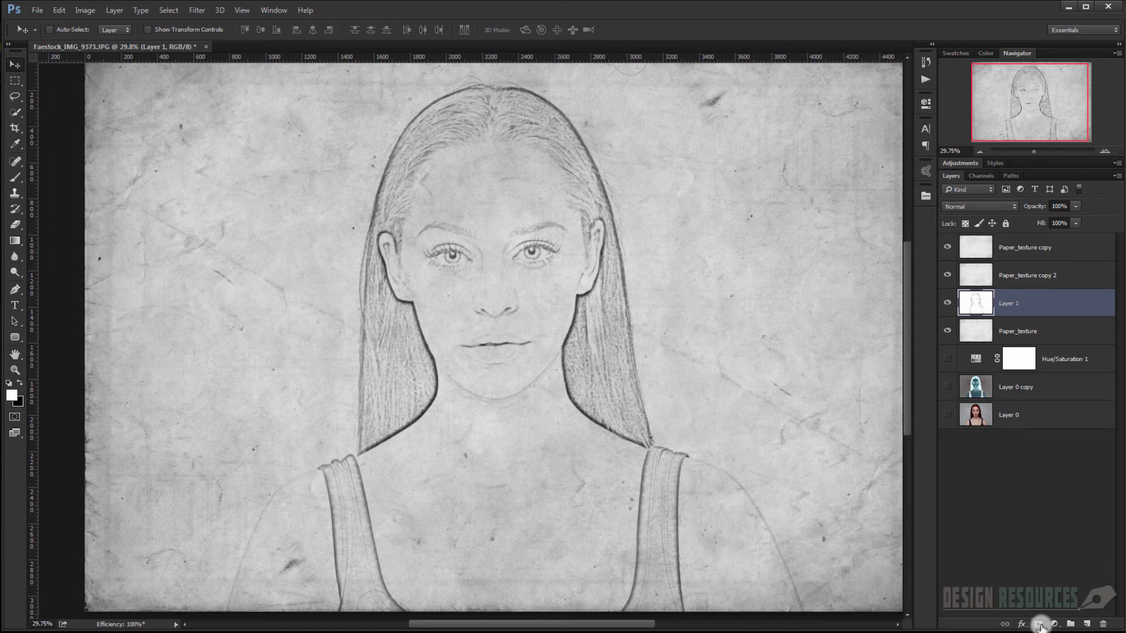
Step: With an 1860 px soft brush, paint black on Layer 1's mask along the top, right and bottom edges
key("x")
left_click(16, 176)
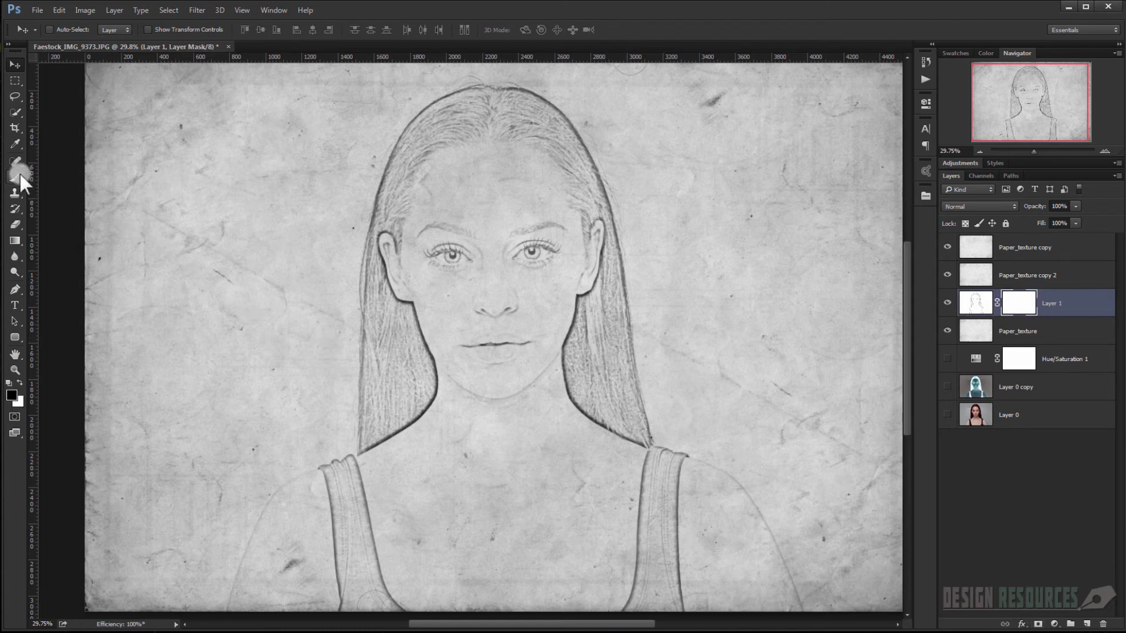
right_click(223, 229, "alt")
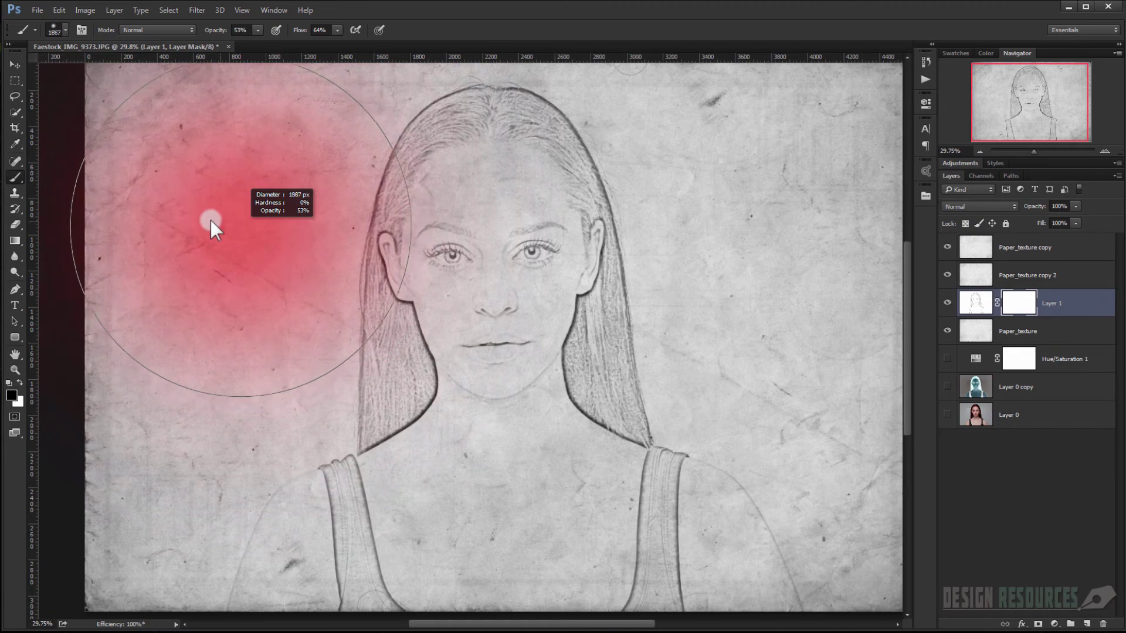
left_click(237, 228)
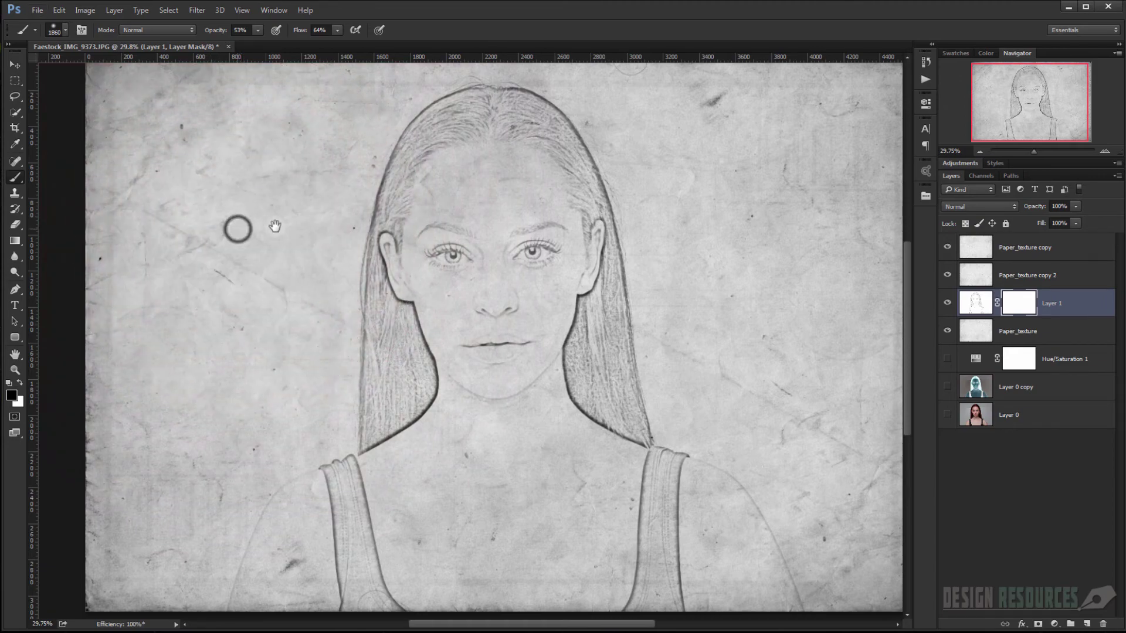
left_click_drag(235, 220, 271, 218)
left_click_drag(202, 150, 192, 197)
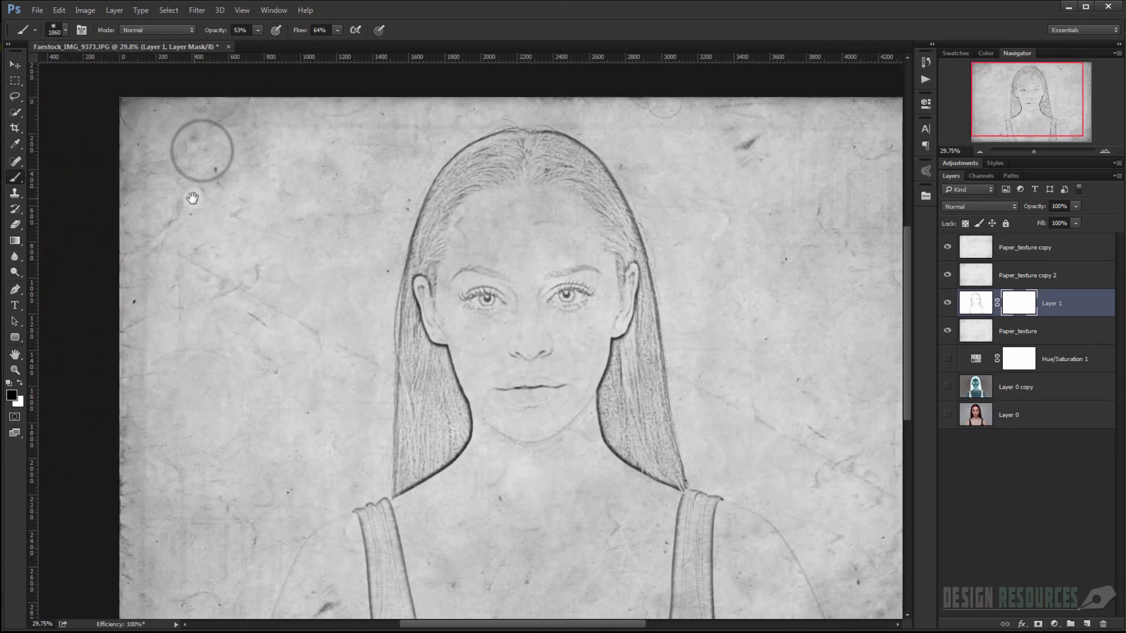
left_click_drag(1034, 151, 1032, 152)
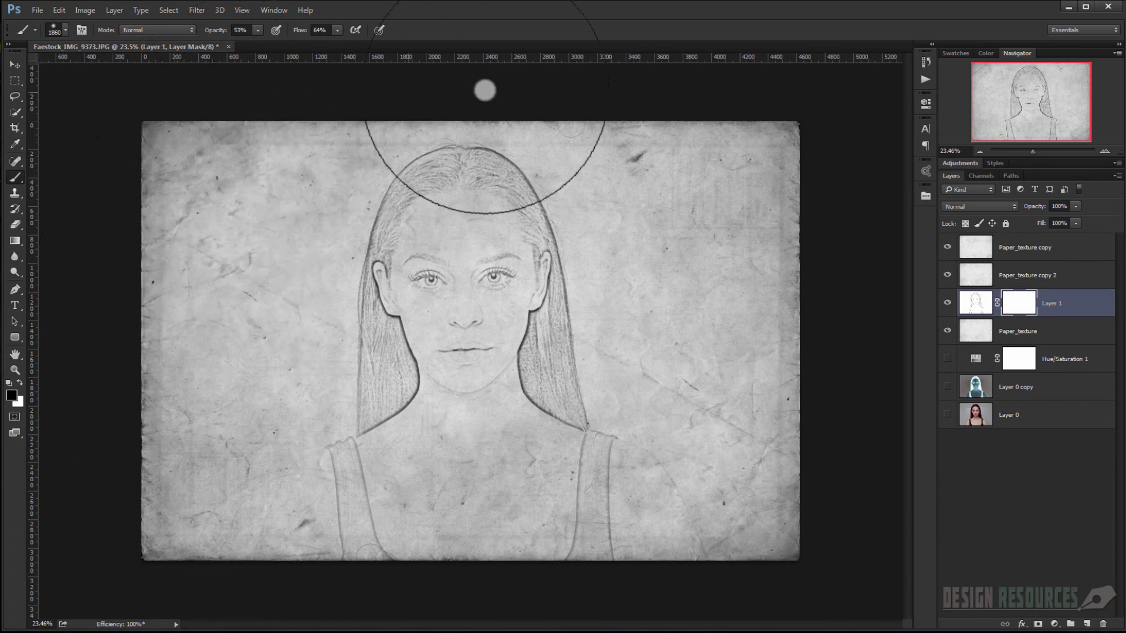
mouse_move(485, 90)
left_mouse_down()
mouse_move(661, 108)
mouse_move(782, 257)
mouse_move(744, 143)
left_mouse_up()
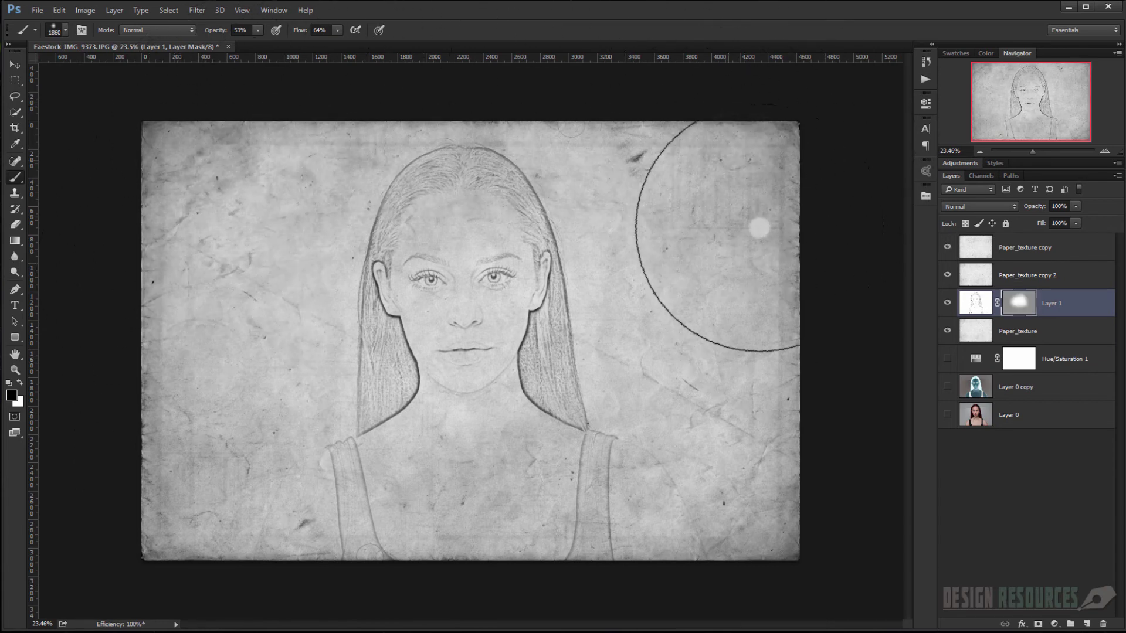
mouse_move(758, 228)
left_mouse_down()
mouse_move(768, 365)
mouse_move(754, 481)
mouse_move(705, 520)
mouse_move(716, 528)
mouse_move(607, 555)
mouse_move(377, 557)
mouse_move(212, 476)
mouse_move(176, 210)
mouse_move(194, 134)
mouse_move(247, 105)
mouse_move(191, 197)
mouse_move(146, 445)
mouse_move(225, 548)
mouse_move(281, 578)
mouse_move(523, 597)
mouse_move(520, 580)
mouse_move(661, 526)
mouse_move(639, 545)
mouse_move(680, 531)
mouse_move(454, 581)
mouse_move(140, 455)
mouse_move(156, 370)
mouse_move(259, 174)
mouse_move(346, 111)
mouse_move(559, 60)
mouse_move(700, 63)
mouse_move(792, 127)
mouse_move(811, 272)
mouse_move(791, 510)
mouse_move(697, 606)
mouse_move(745, 543)
mouse_move(734, 408)
left_mouse_up()
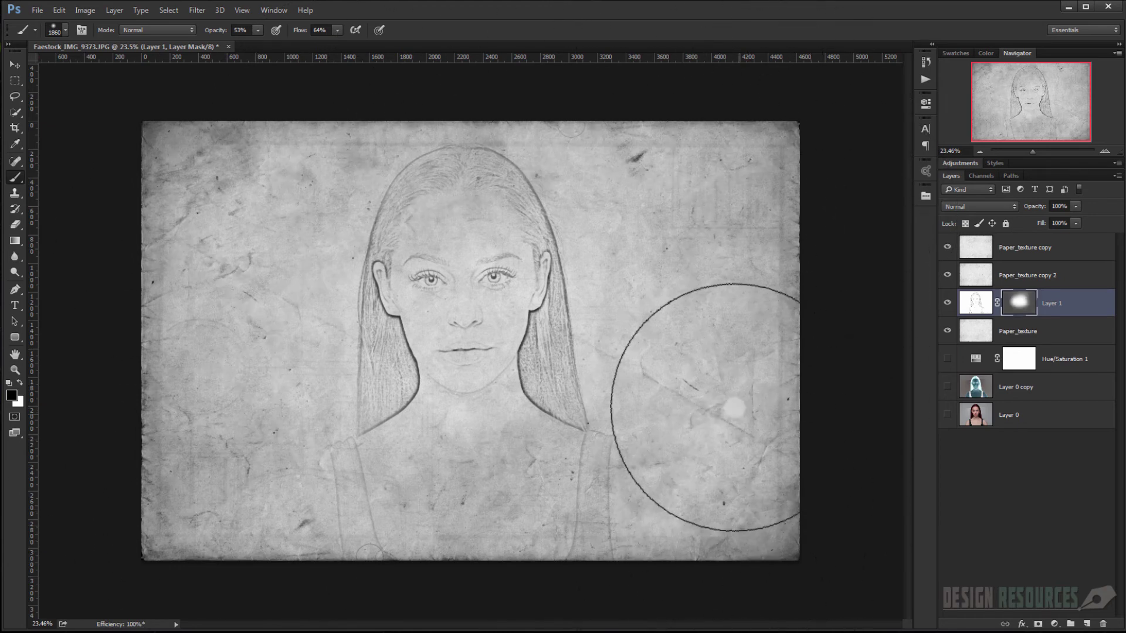
Step: Paint white on the mask over the head and face to restore the sketch there
key("x")
mouse_move(459, 240)
left_mouse_down()
mouse_move(419, 342)
mouse_move(440, 350)
mouse_move(377, 442)
mouse_move(336, 397)
mouse_move(419, 409)
mouse_move(535, 395)
mouse_move(575, 416)
mouse_move(564, 397)
mouse_move(344, 400)
mouse_move(606, 326)
mouse_move(492, 327)
left_mouse_up()
key("alt")
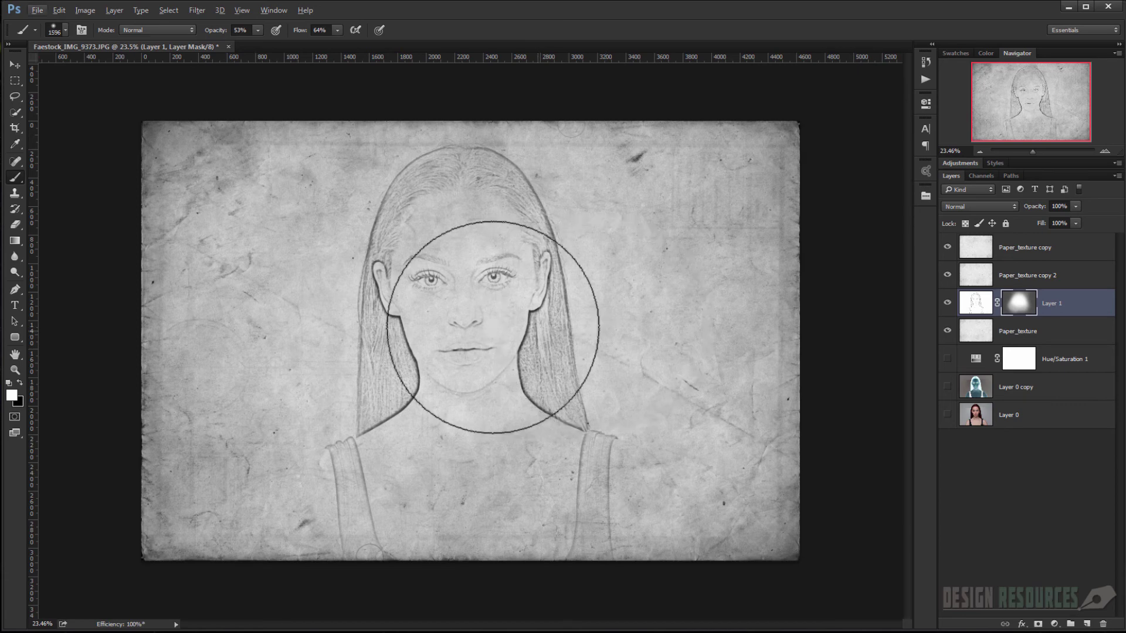
left_click(427, 271, "alt")
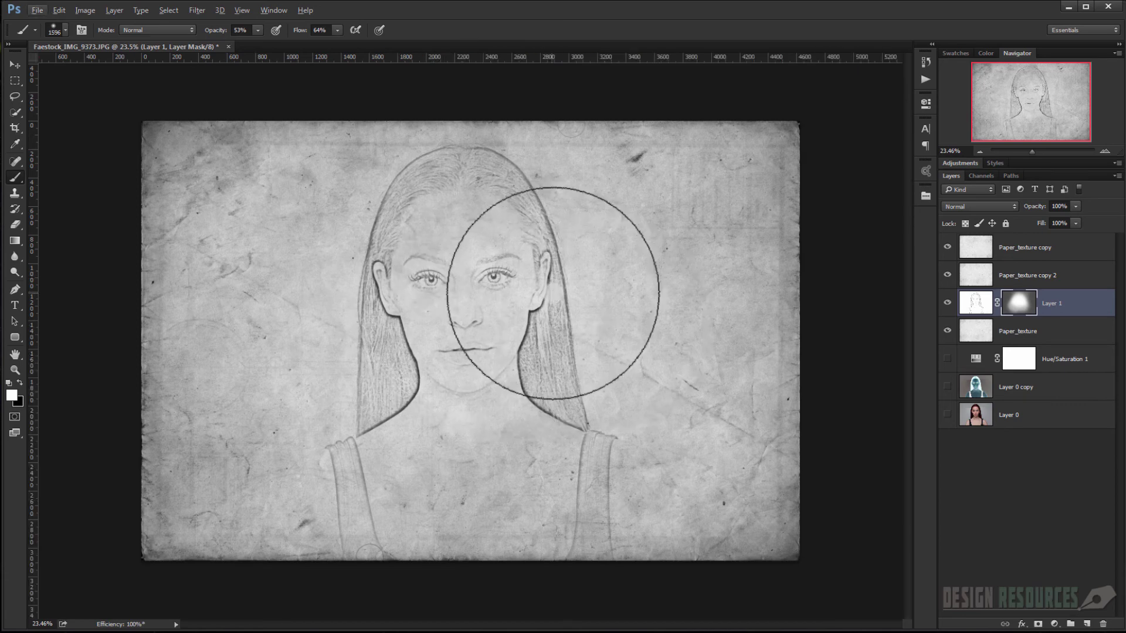
left_click(1024, 245)
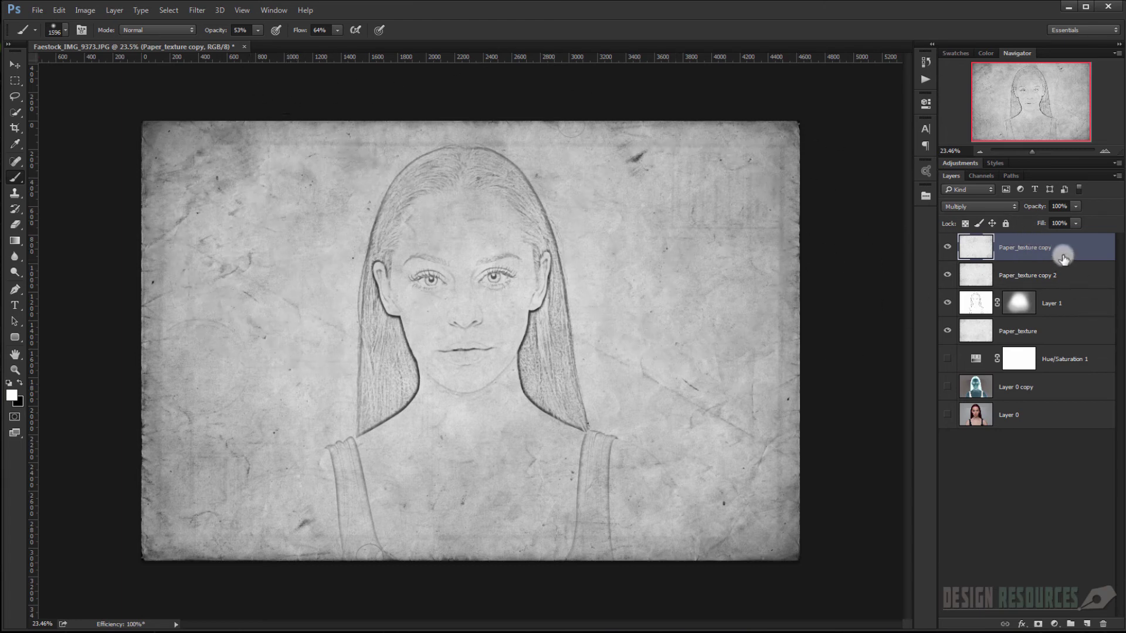
Step: Add a Gradient fill layer with Radial style and Reverse ticked
left_click(1054, 625)
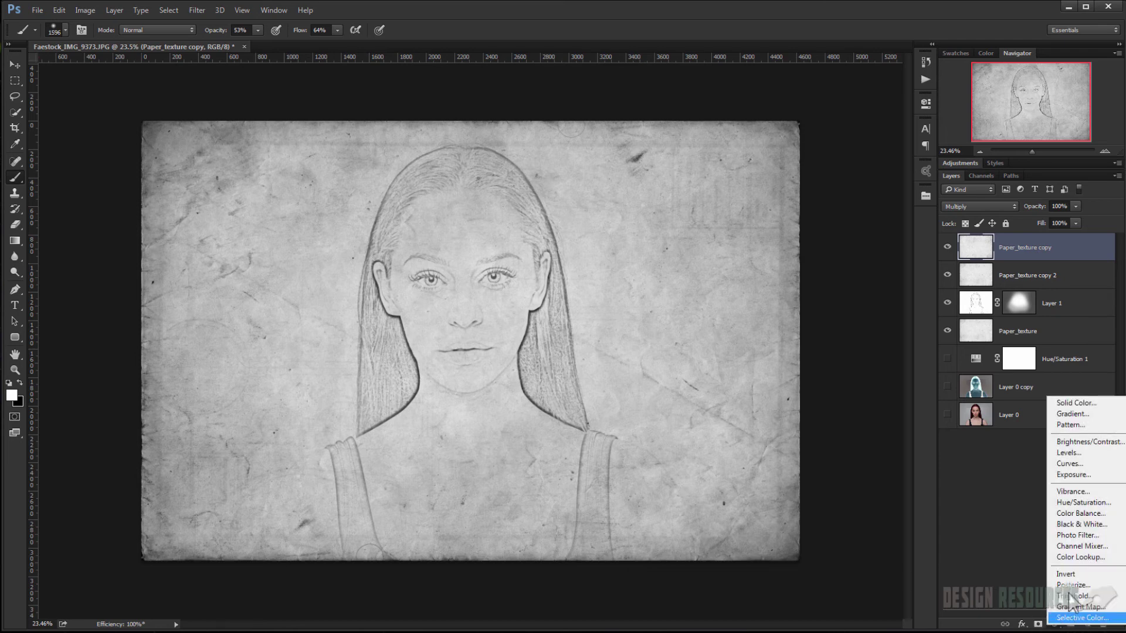
left_click(1088, 413)
left_click_drag(580, 170, 764, 175)
left_click(731, 209)
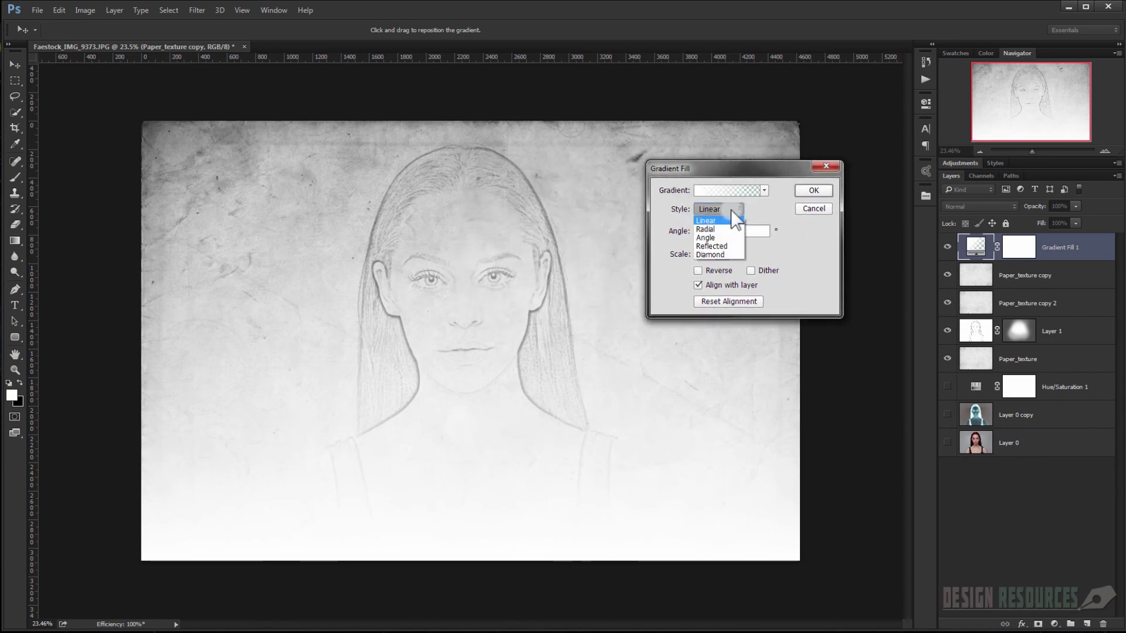
left_click(721, 230)
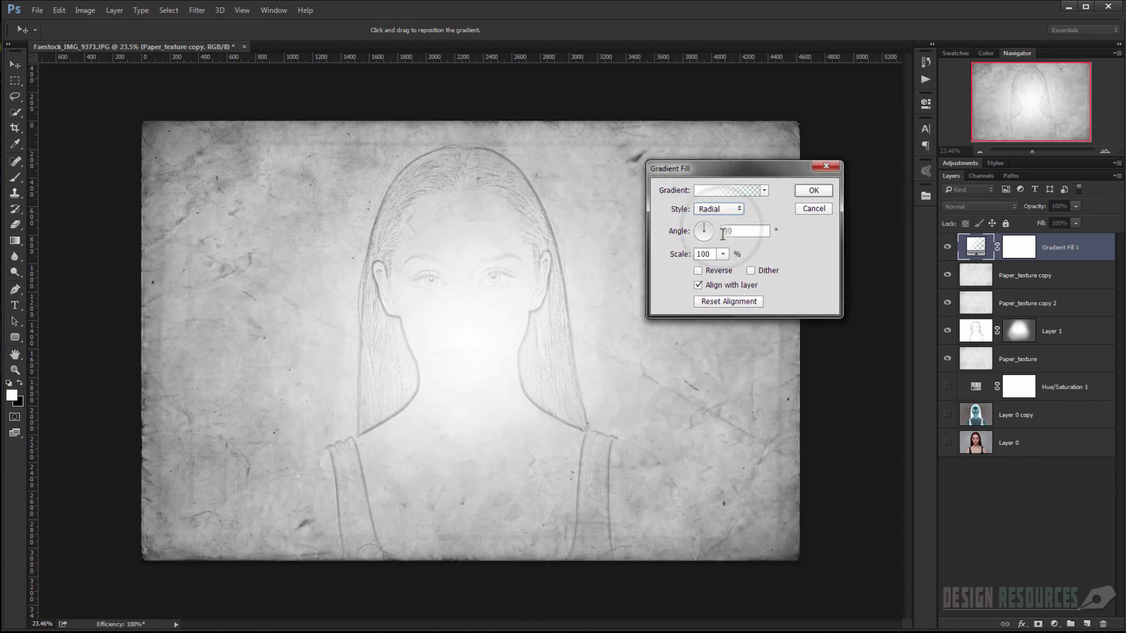
left_click(719, 269)
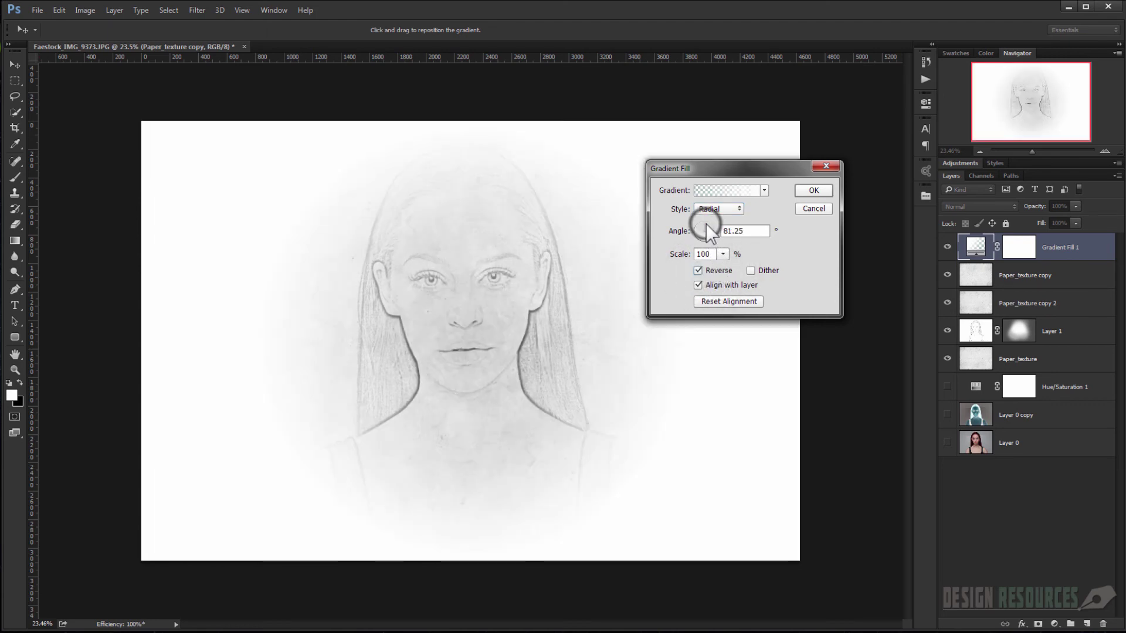
Step: Set the gradient angle to 30° and scale to 150%, then open the gradient for editing
left_click_drag(712, 226, 715, 226)
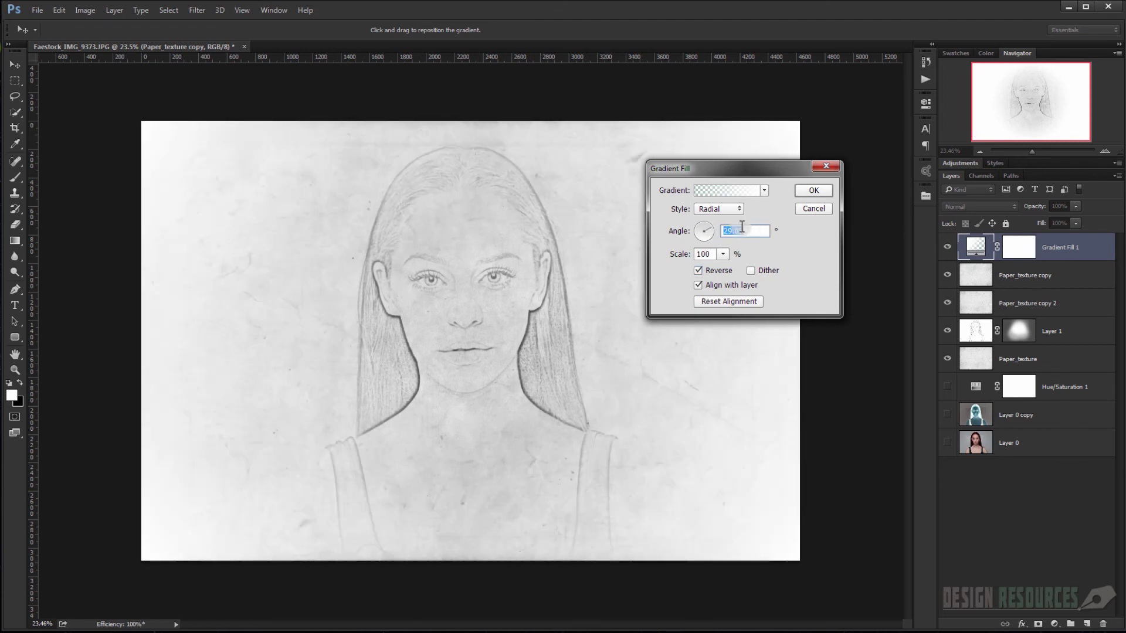
double_click(741, 231)
type("30")
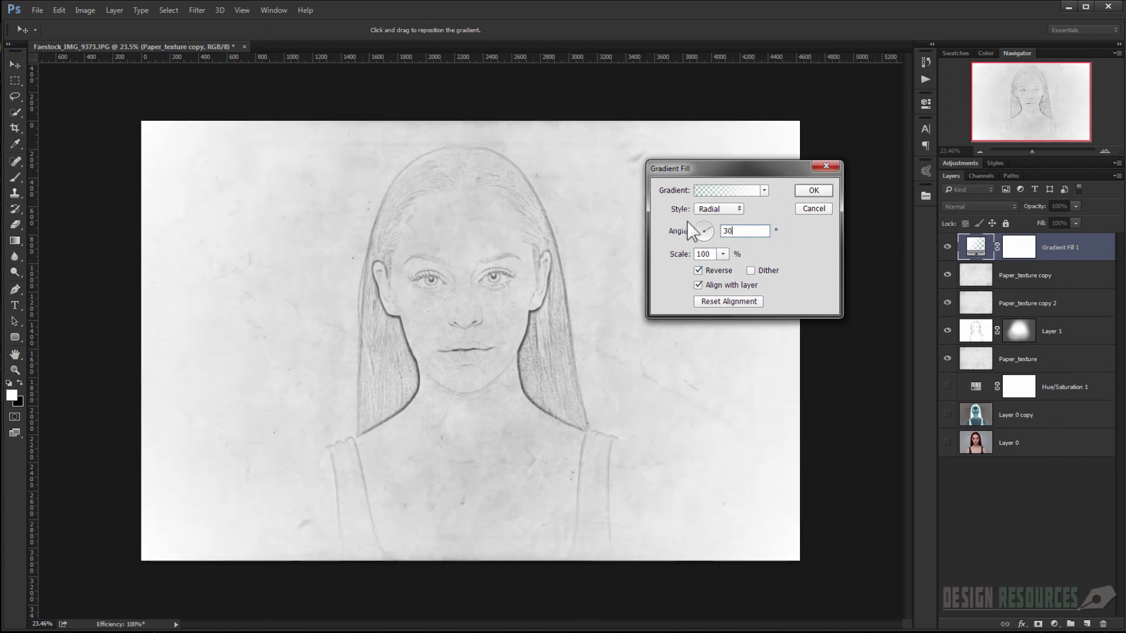
double_click(704, 254)
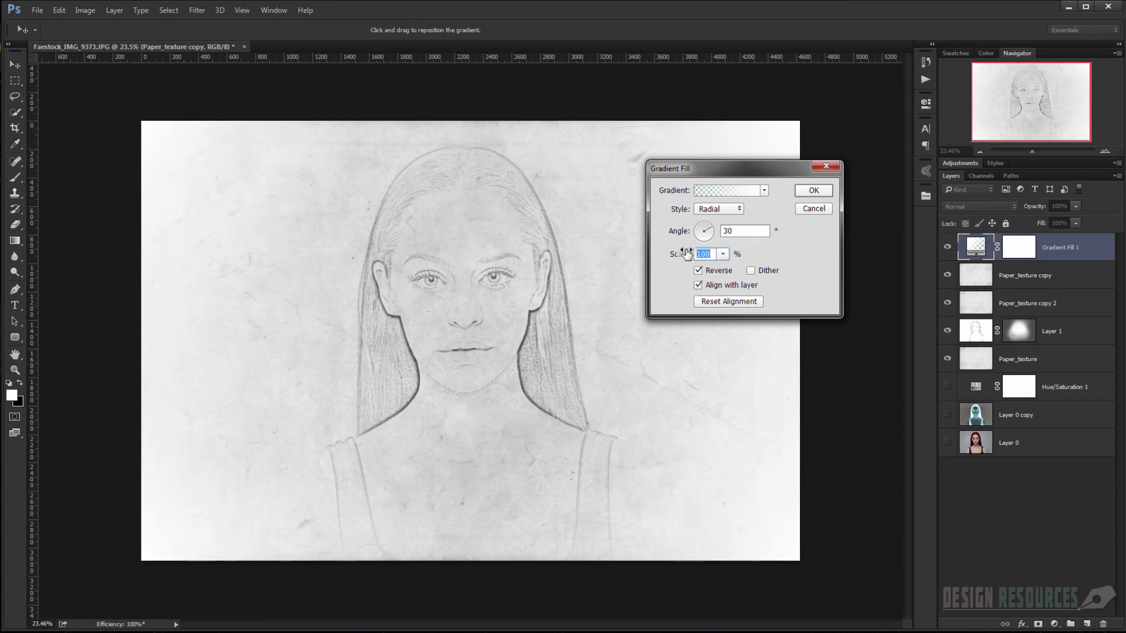
type("150")
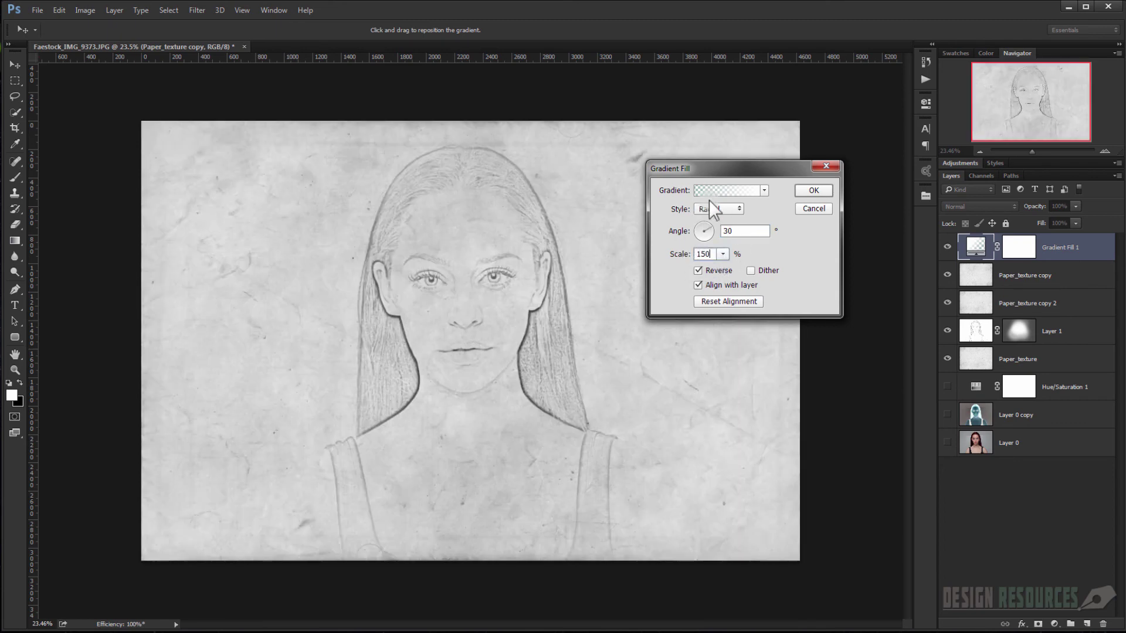
left_click(712, 190)
Step: Make both colour stops black and move the opacity stops to 12% (opaque) and 93% (transparent)
double_click(814, 326)
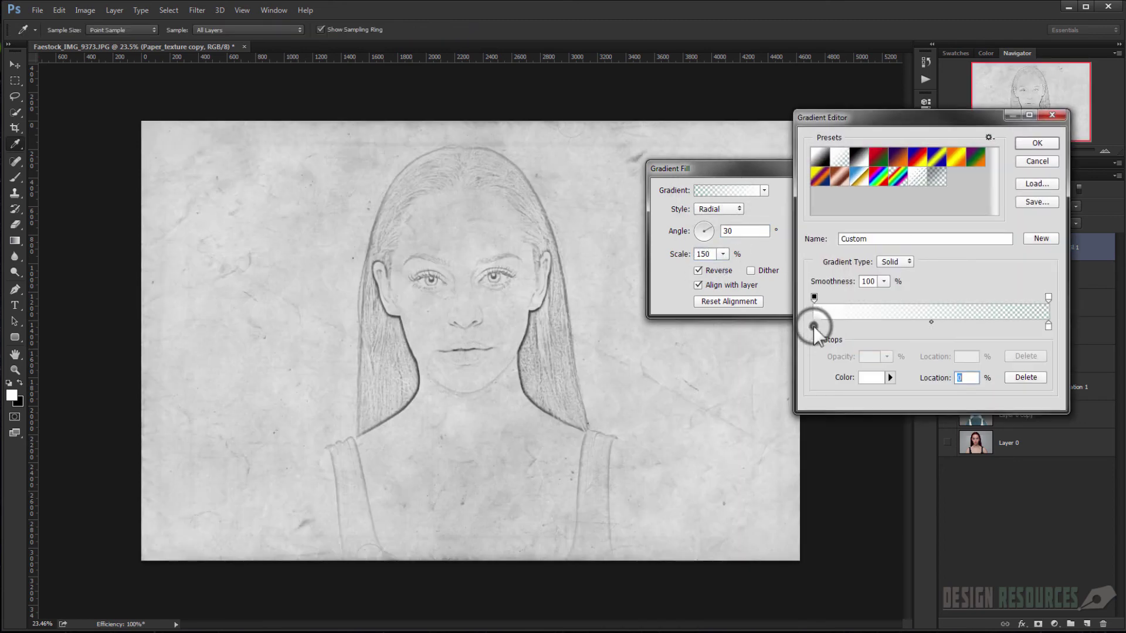
left_click_drag(837, 430, 874, 509)
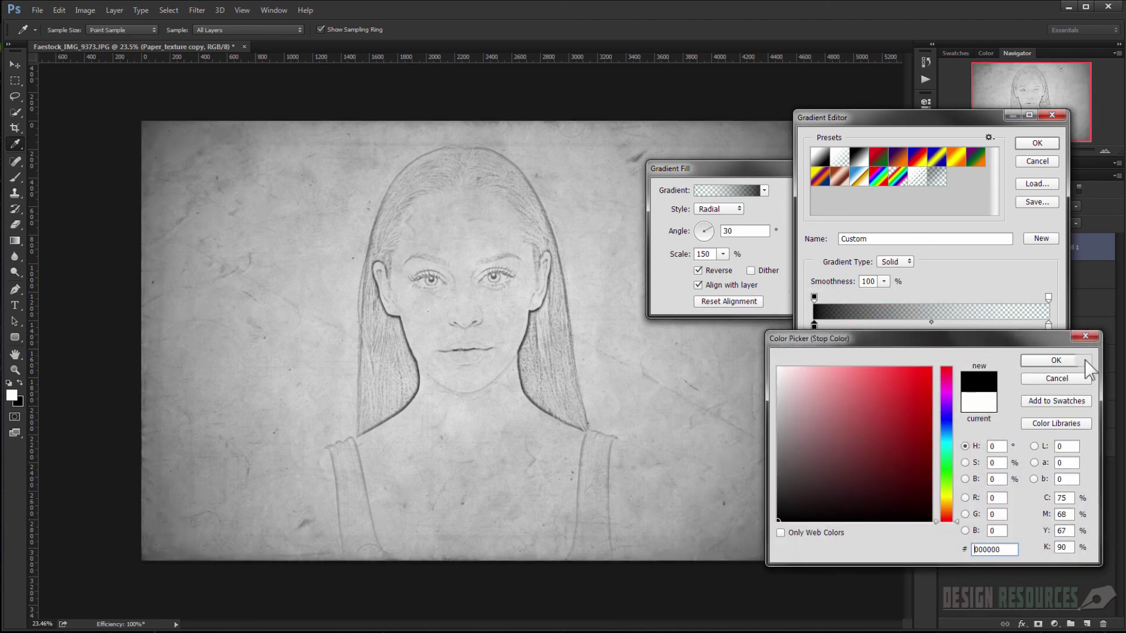
left_click(1081, 361)
double_click(1048, 326)
left_click_drag(880, 445, 736, 535)
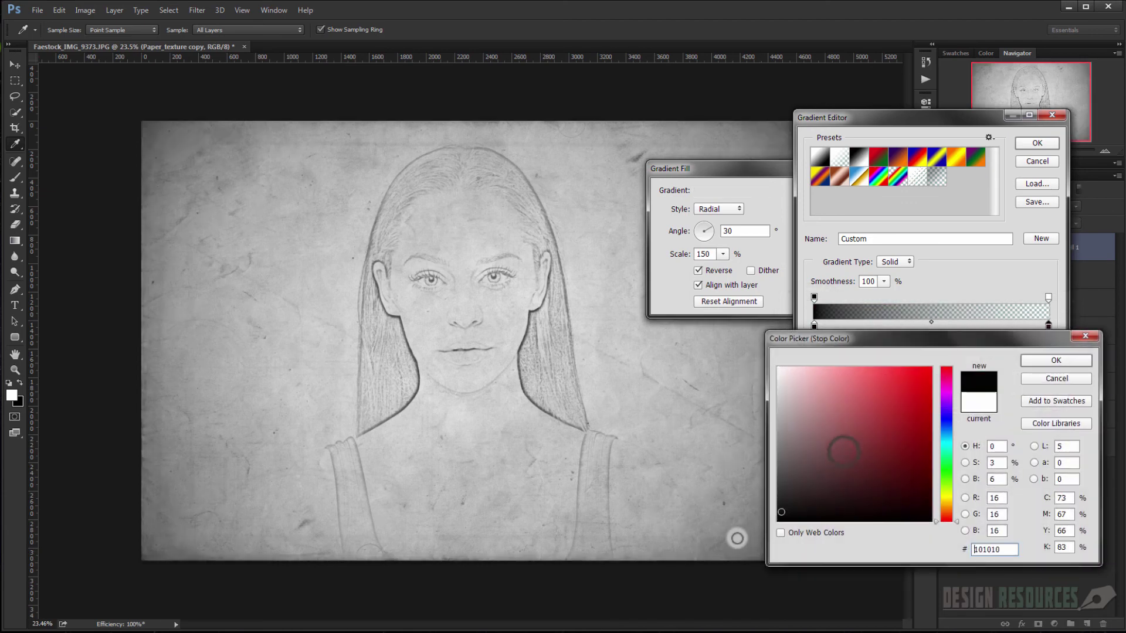
left_click(1055, 359)
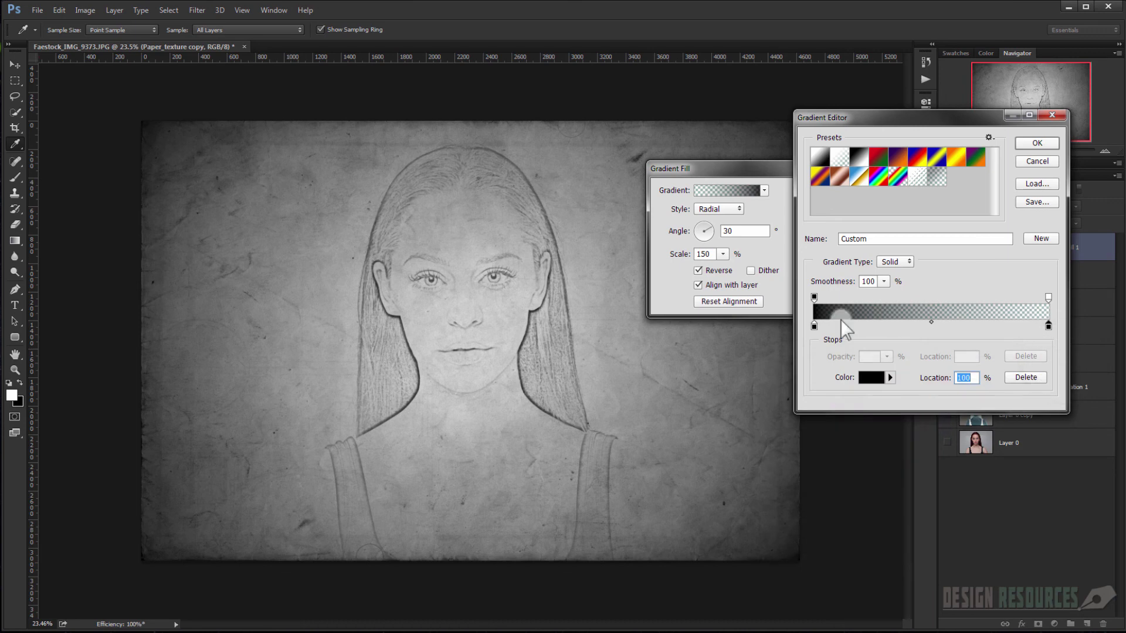
left_click_drag(815, 298, 843, 298)
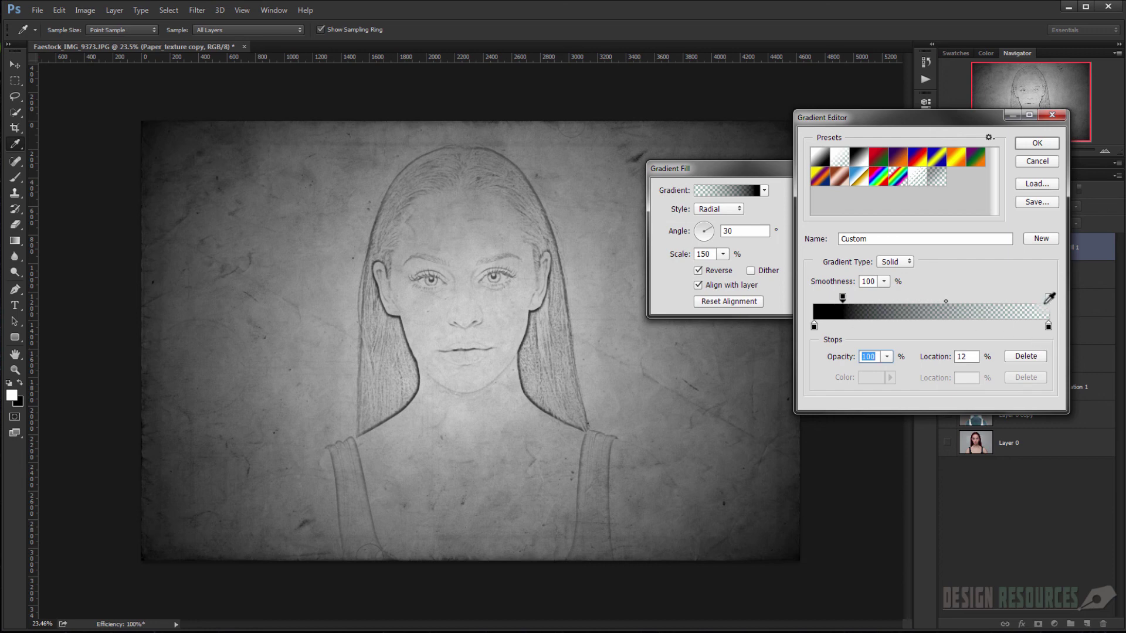
left_click_drag(1047, 298, 1030, 298)
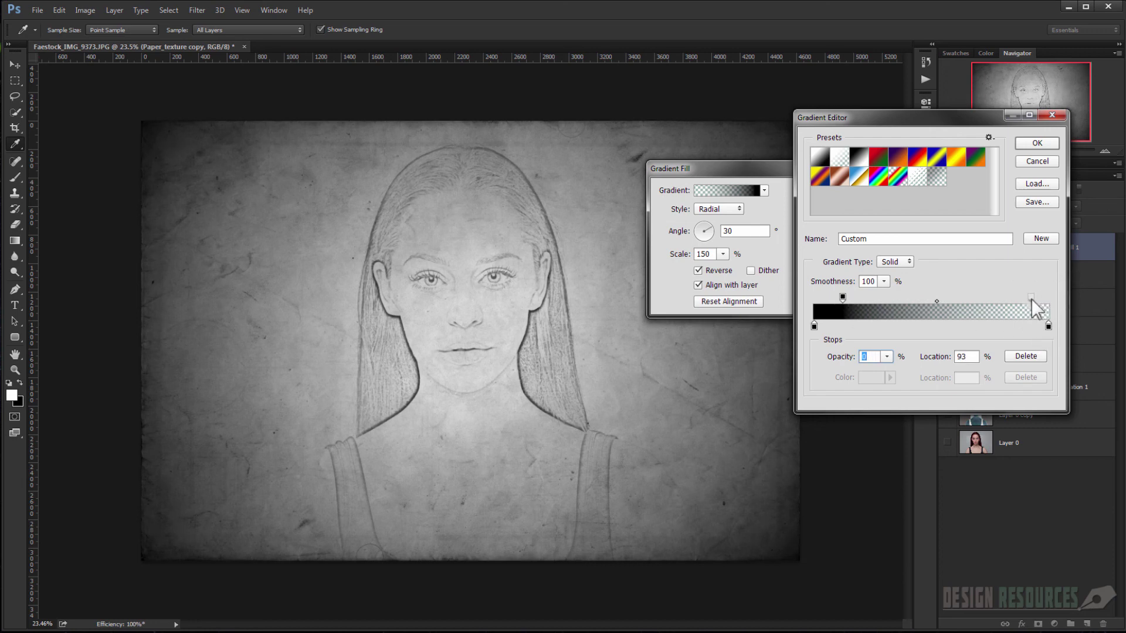
left_click(1036, 143)
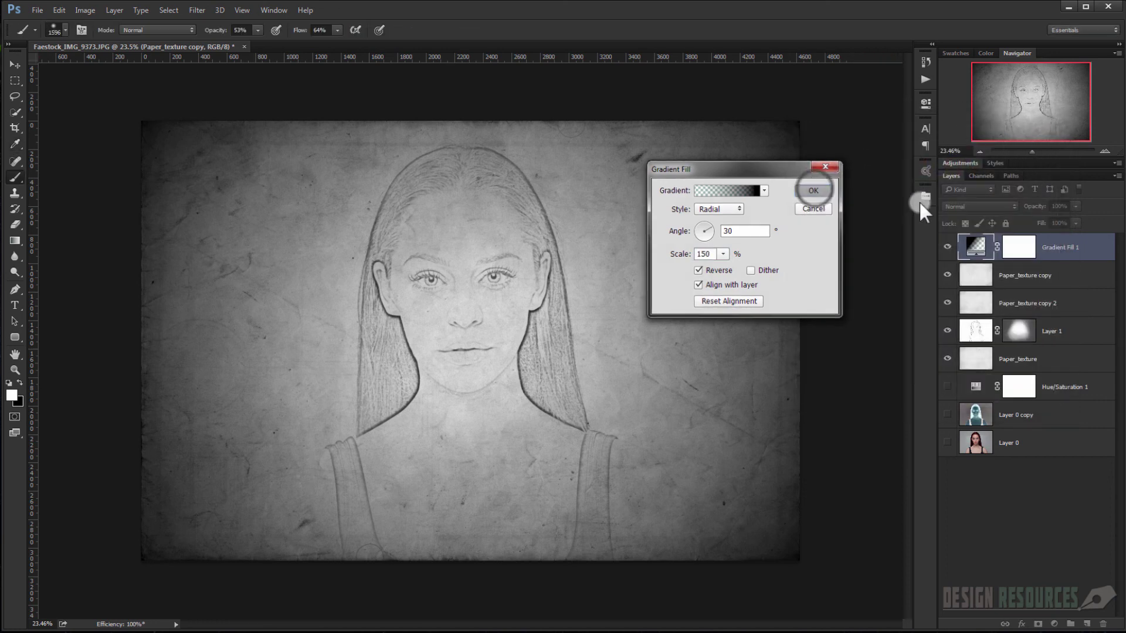
Step: Commit the Gradient Fill 1 layer and set its blend mode to Soft Light
left_click(973, 205)
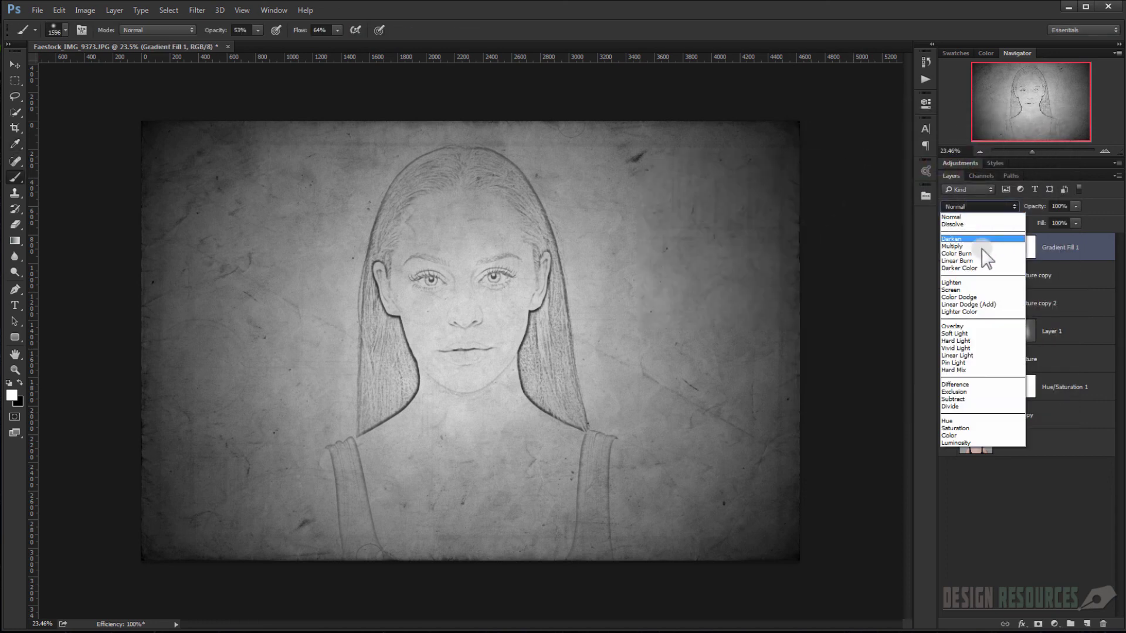
left_click(956, 333)
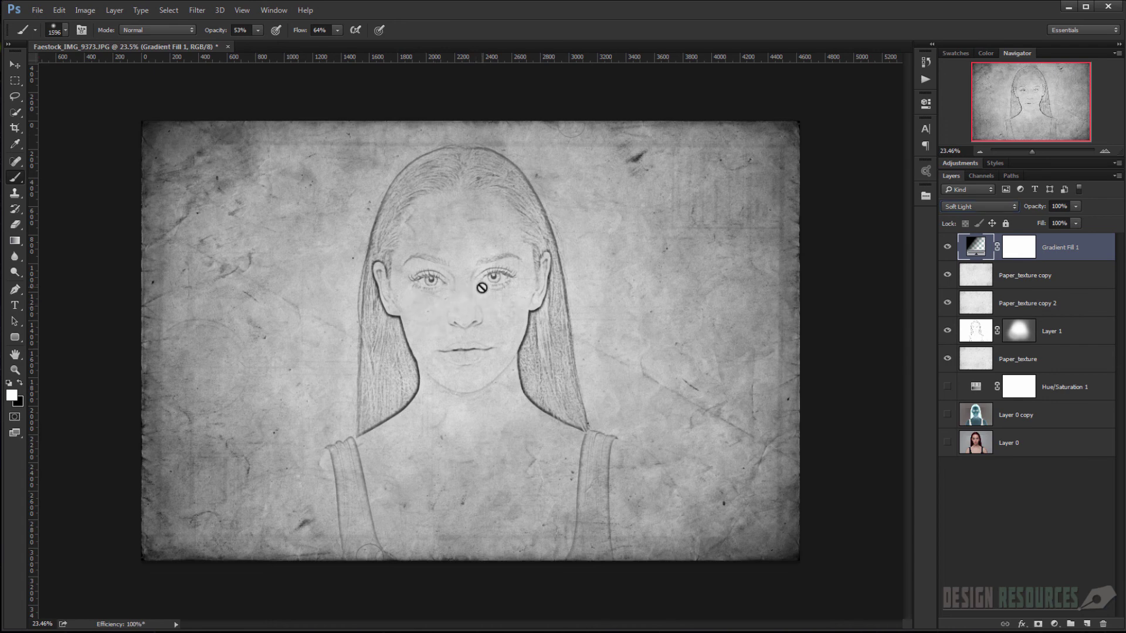
scroll(482, 287, "up", 1)
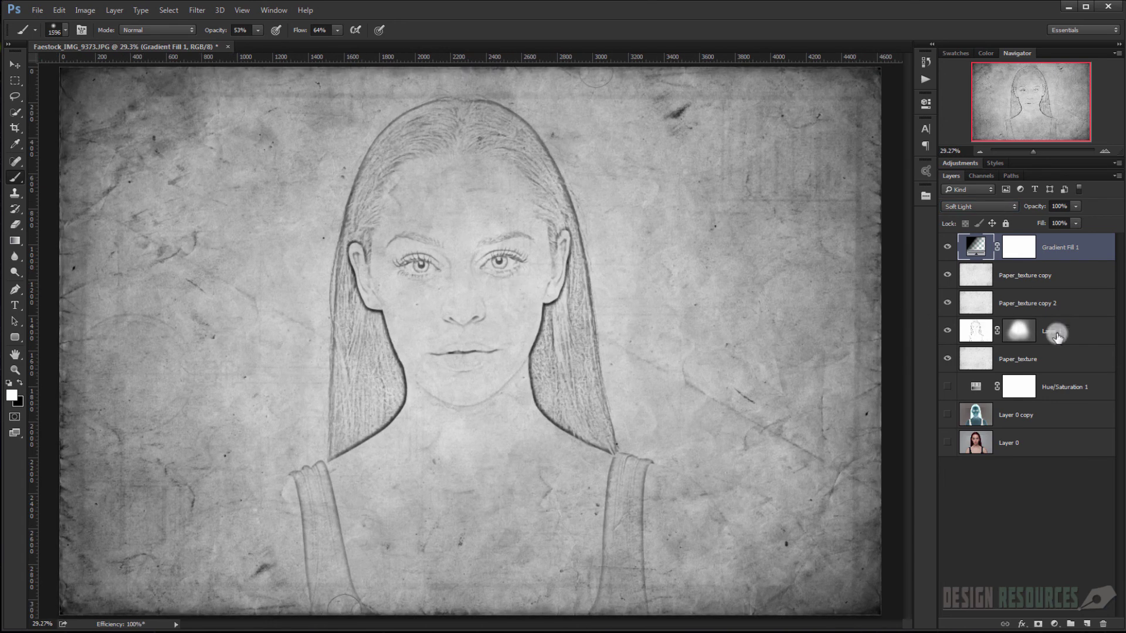